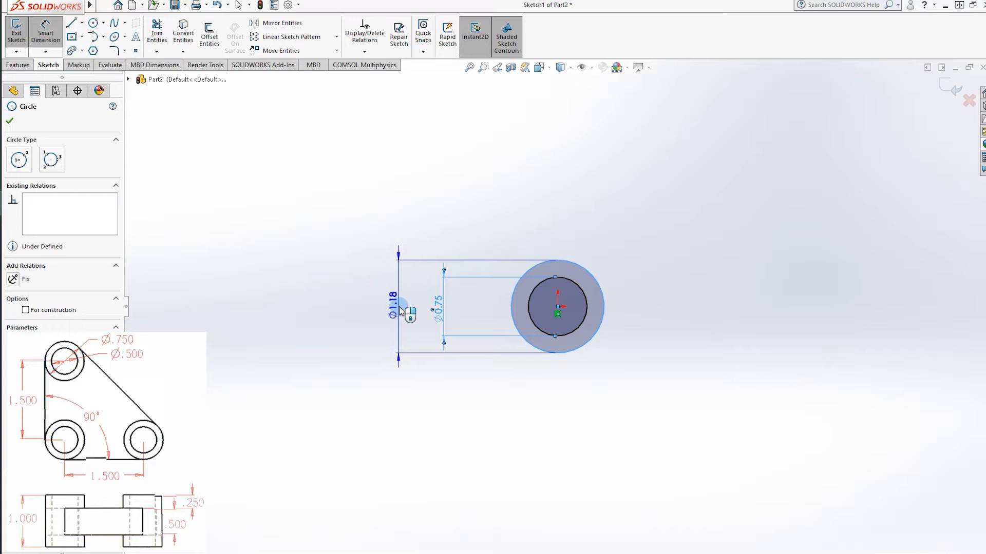
Add a diameter dimension to the outer circle, try 500 mm as its value, and undo that value
{"action": "double_click", "coordinate": [399, 310]}
{"action": "type", "text": "500"}
{"action": "key", "text": "Return"}
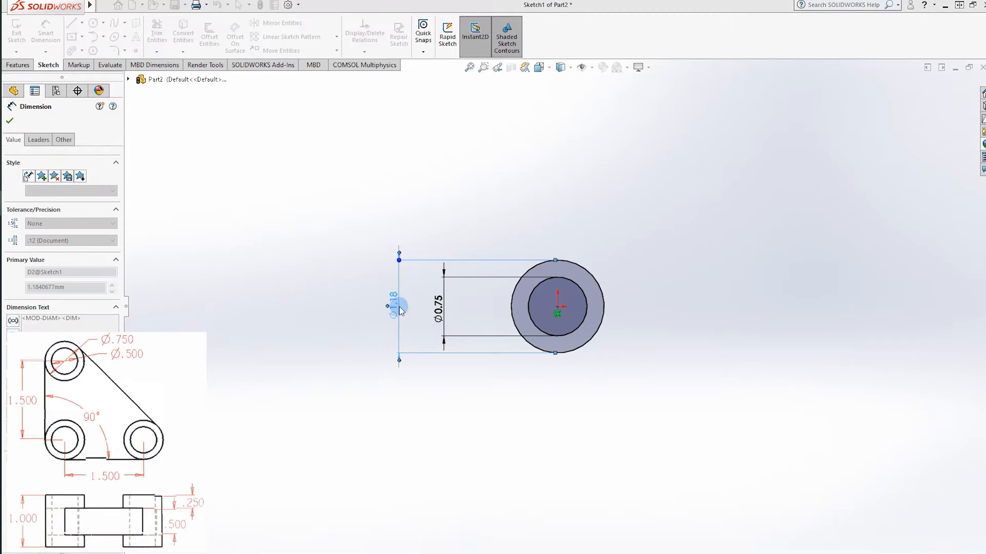
{"action": "left_click", "coordinate": [503, 303]}
{"action": "scroll", "coordinate": [460, 331], "scroll_direction": "up", "scroll_amount": 20}
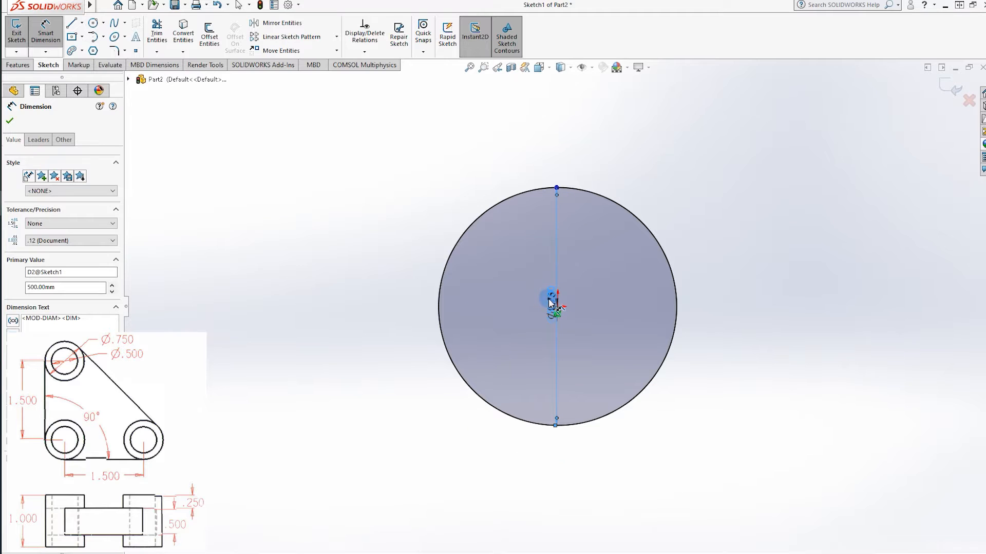
{"action": "scroll", "coordinate": [550, 303], "scroll_direction": "down", "scroll_amount": 8}
{"action": "left_click", "coordinate": [539, 310]}
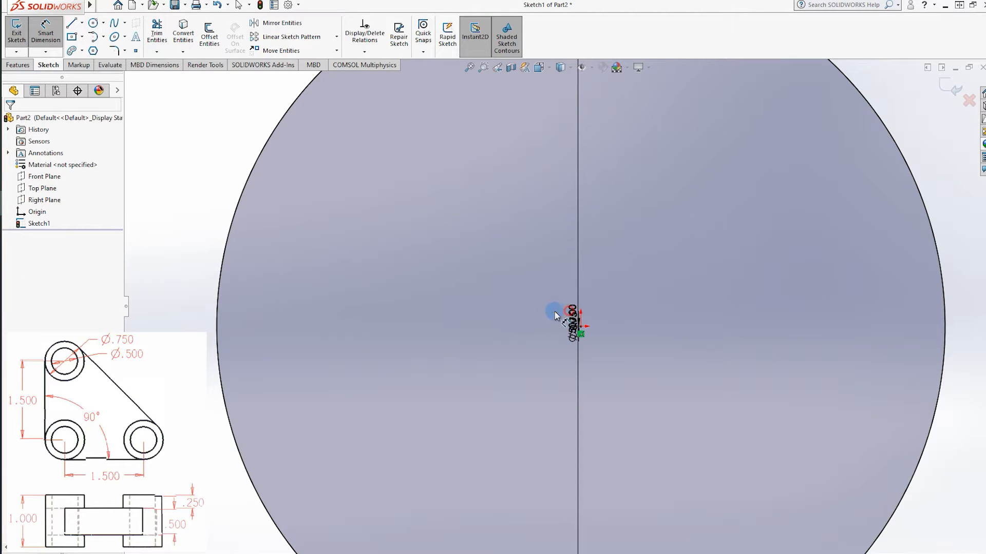
{"action": "key", "text": "ctrl+z"}
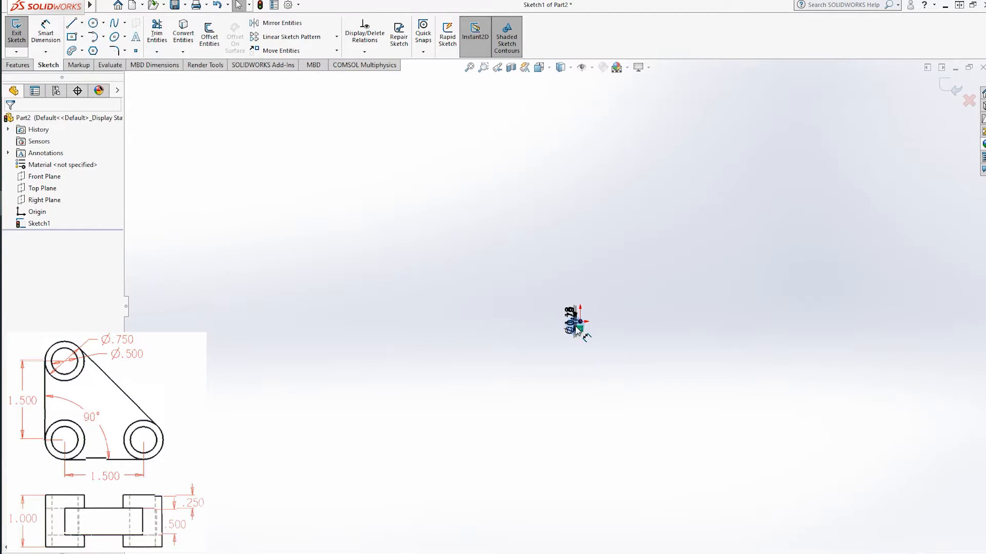
Set the outer circle's diameter to 0.50 mm and reposition that dimension between the 0.75 dimension and the circles
{"action": "scroll", "coordinate": [574, 318], "scroll_direction": "down", "scroll_amount": 6}
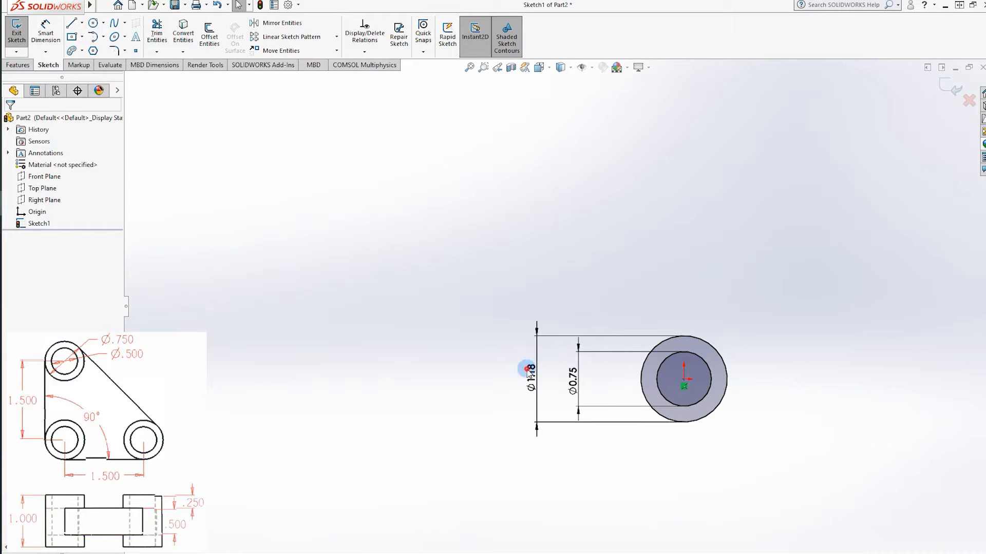
{"action": "double_click", "coordinate": [527, 370]}
{"action": "double_click", "coordinate": [535, 376]}
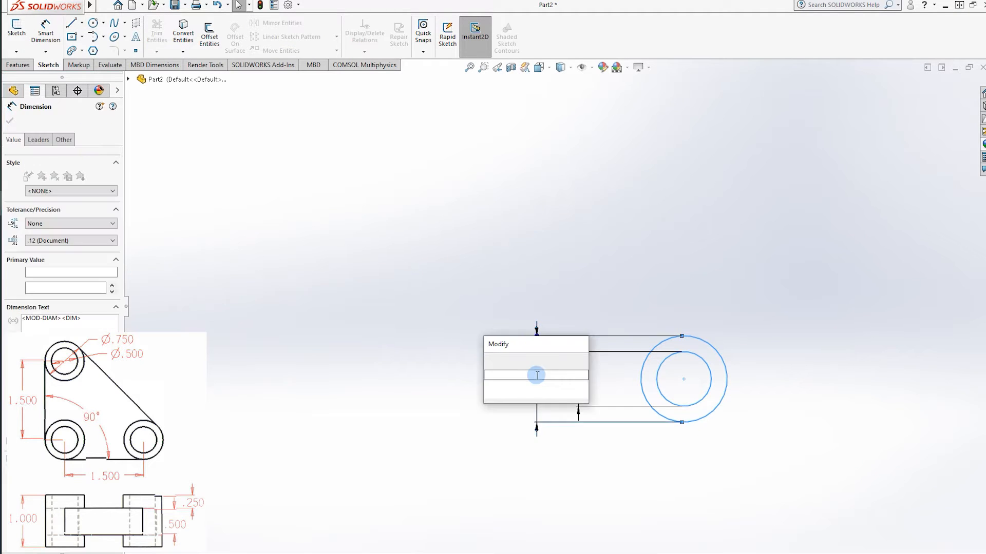
{"action": "type", "text": "0.500"}
{"action": "key", "text": "Return"}
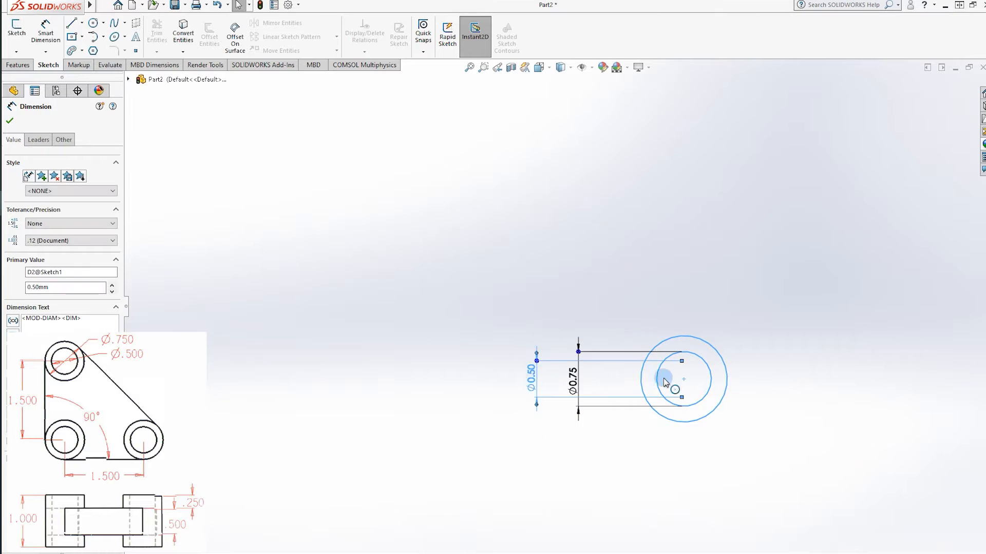
{"action": "scroll", "coordinate": [566, 303], "scroll_direction": "down", "scroll_amount": 3}
{"action": "left_click_drag", "start_coordinate": [544, 298], "coordinate": [629, 301]}
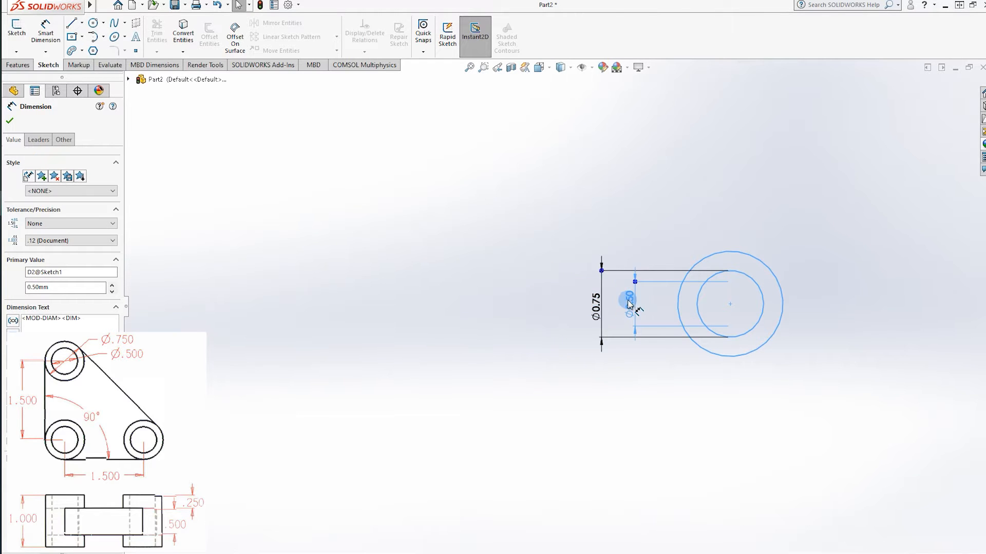
{"action": "scroll", "coordinate": [728, 312], "scroll_direction": "down", "scroll_amount": 4}
{"action": "scroll", "coordinate": [787, 262], "scroll_direction": "up", "scroll_amount": 4}
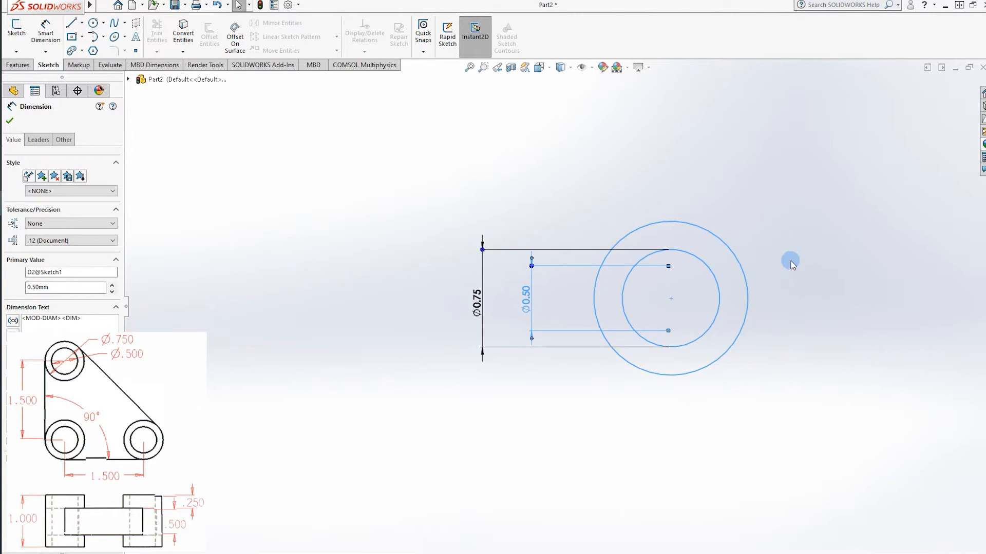
{"action": "scroll", "coordinate": [823, 264], "scroll_direction": "down", "scroll_amount": 1}
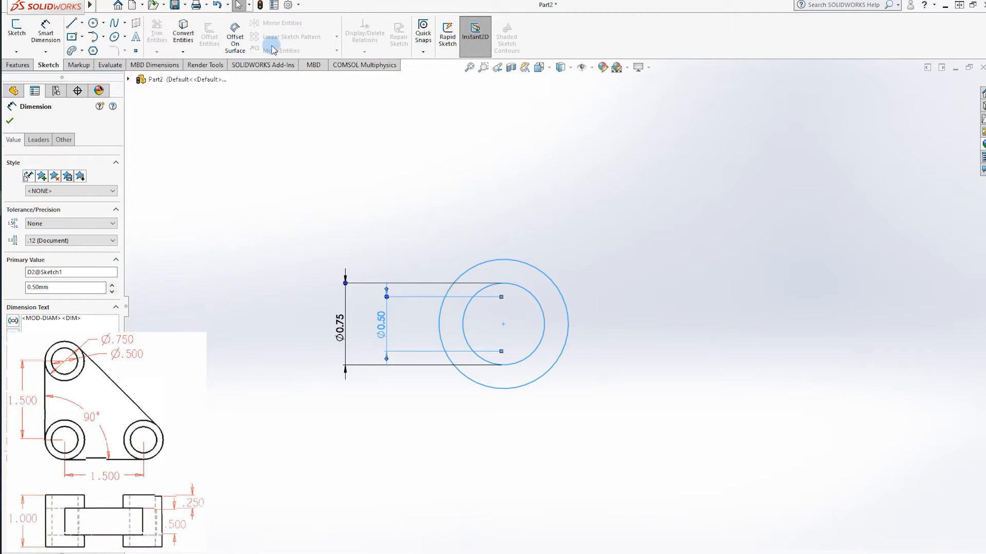
{"action": "left_click", "coordinate": [515, 239]}
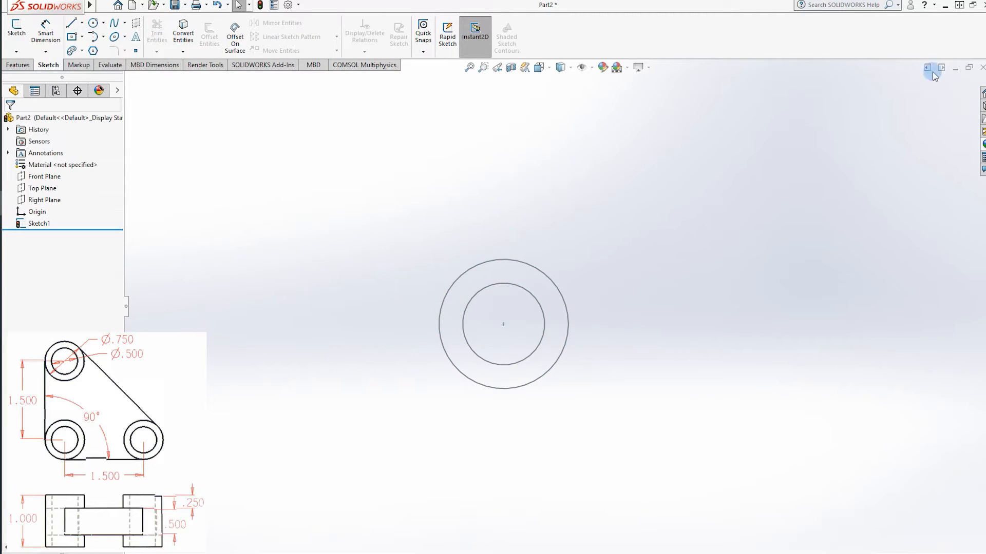
{"action": "left_click", "coordinate": [44, 176]}
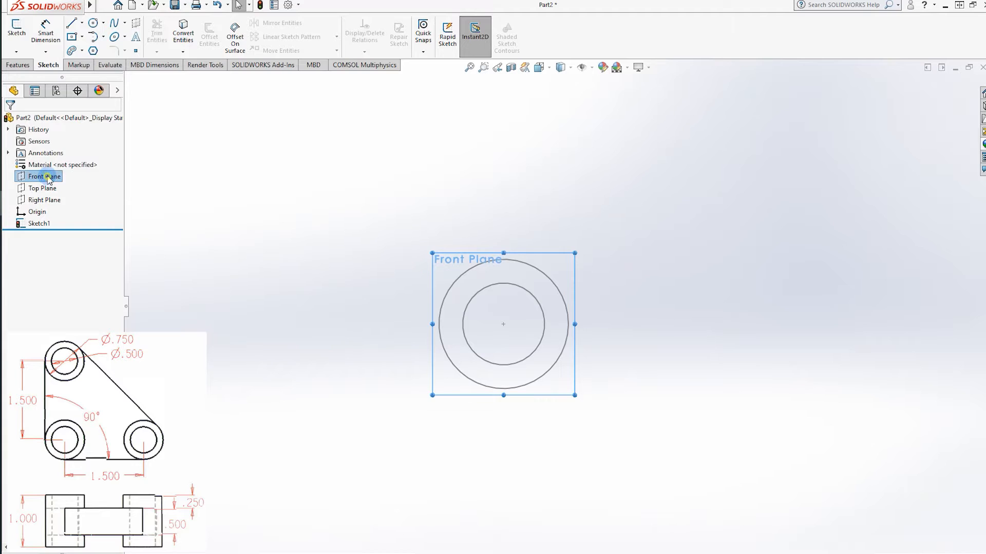
{"action": "right_click", "coordinate": [48, 176]}
{"action": "left_click", "coordinate": [57, 159]}
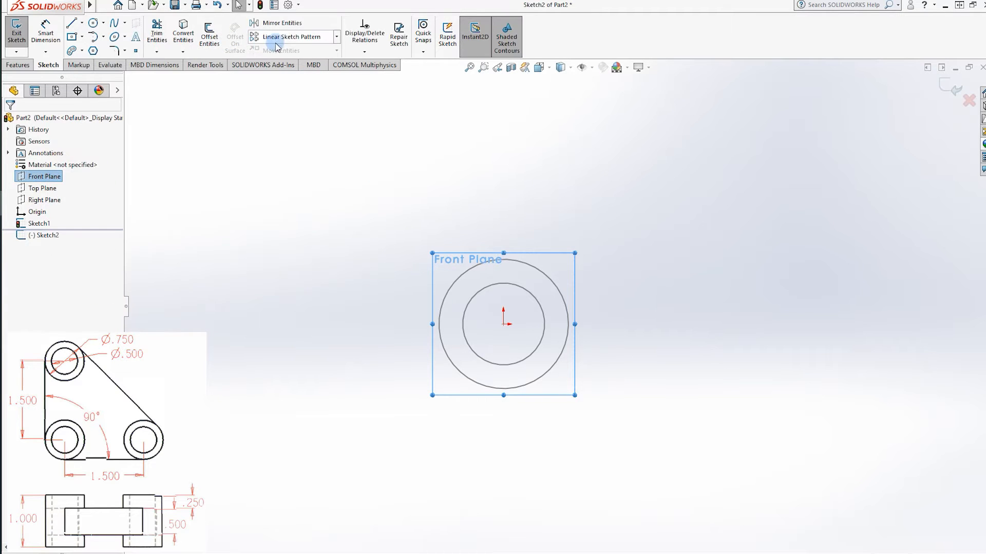
{"action": "left_click", "coordinate": [513, 264]}
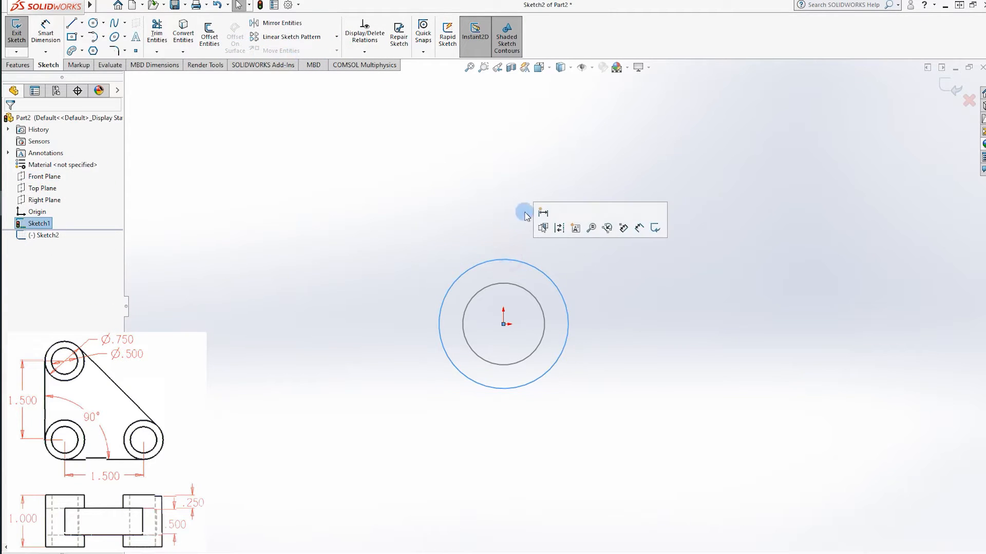
{"action": "left_click", "coordinate": [521, 292]}
{"action": "left_click", "coordinate": [46, 236]}
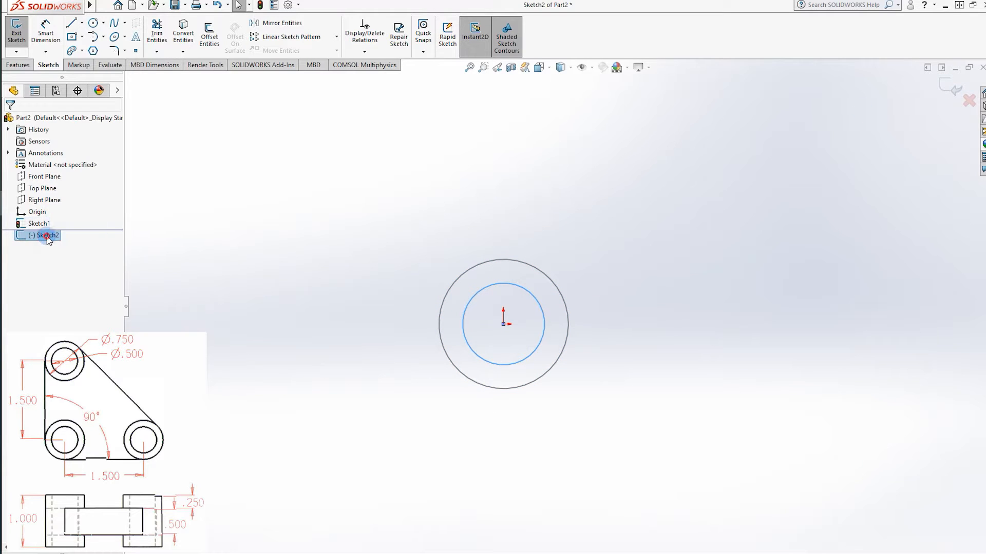
{"action": "key", "text": "Delete"}
Reopen Sketch1 for editing and copy both concentric circles from their centre to a point about 1.01 mm straight above
{"action": "right_click", "coordinate": [538, 300]}
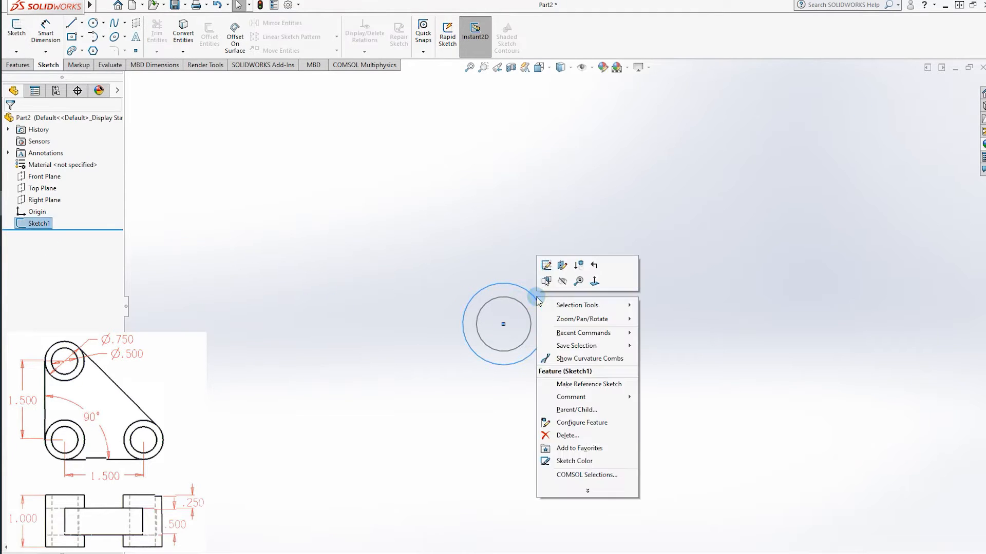
{"action": "left_click", "coordinate": [546, 271]}
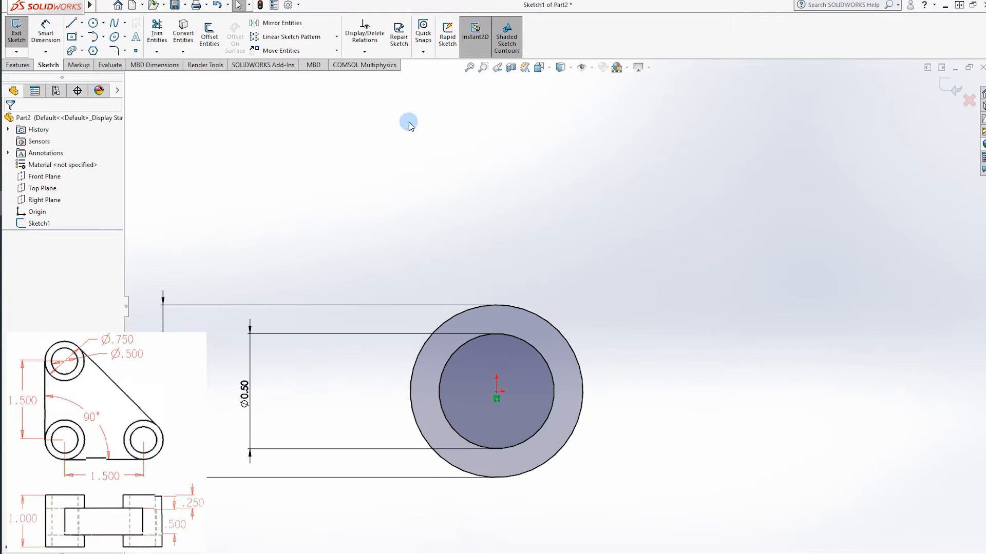
{"action": "left_click", "coordinate": [336, 50]}
{"action": "left_click", "coordinate": [281, 72]}
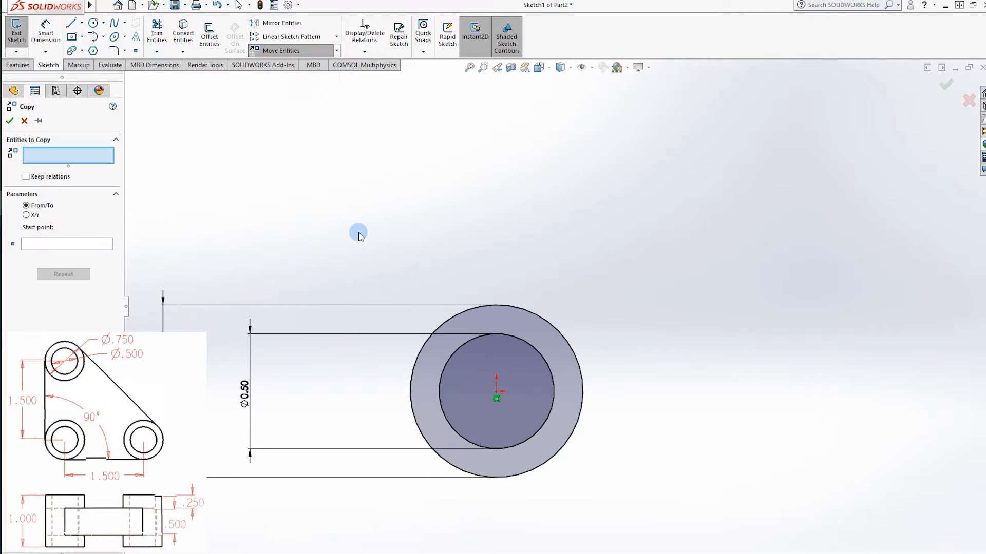
{"action": "left_click_drag", "start_coordinate": [359, 233], "coordinate": [630, 533]}
{"action": "left_click", "coordinate": [50, 253]}
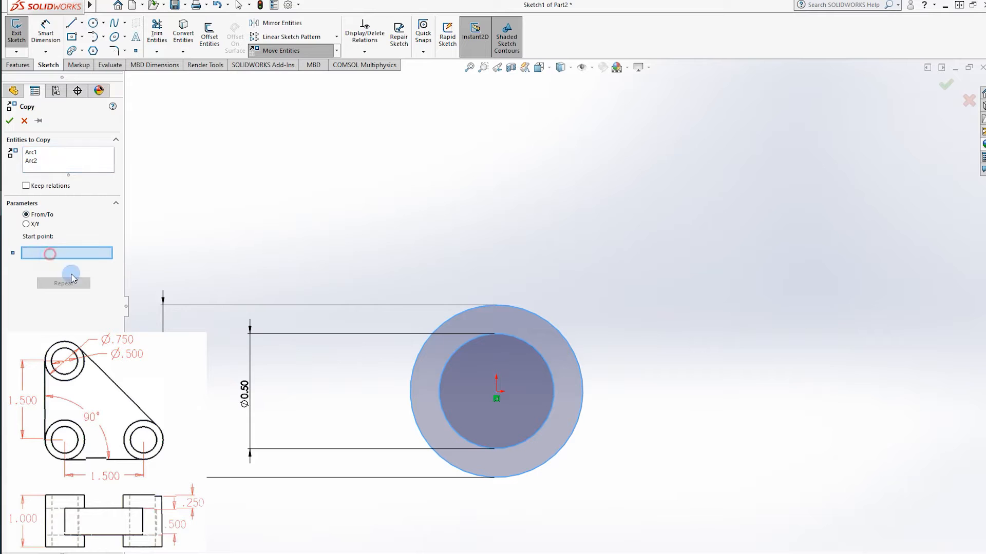
{"action": "left_click", "coordinate": [496, 394]}
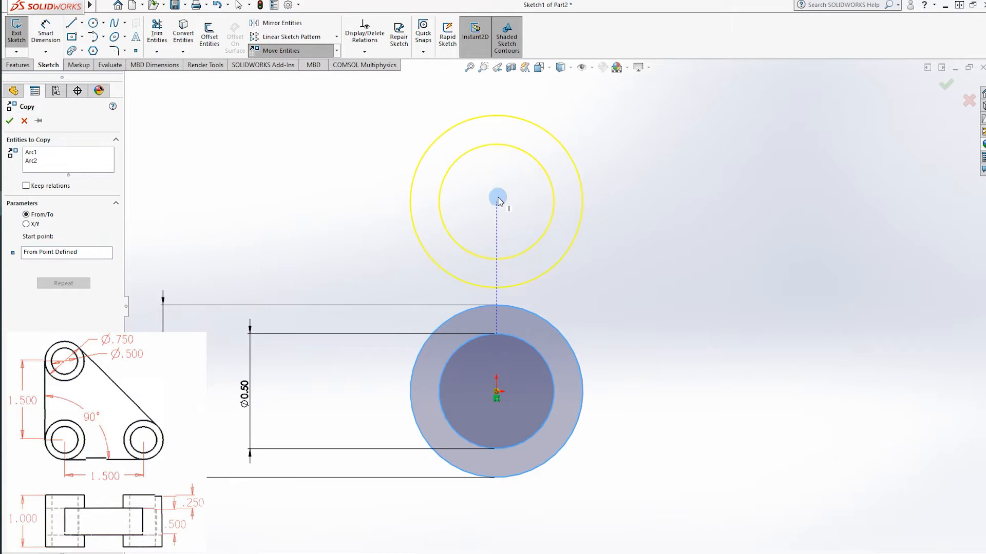
{"action": "left_click", "coordinate": [496, 159]}
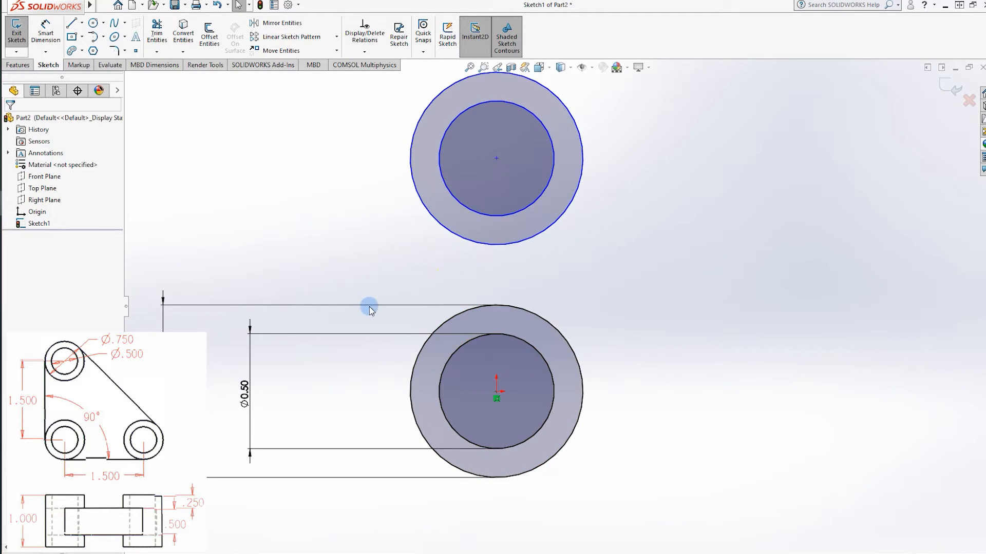
Copy the two circles at the origin from their centre to a point about 1.50 mm horizontally to the right
{"action": "left_click", "coordinate": [336, 50]}
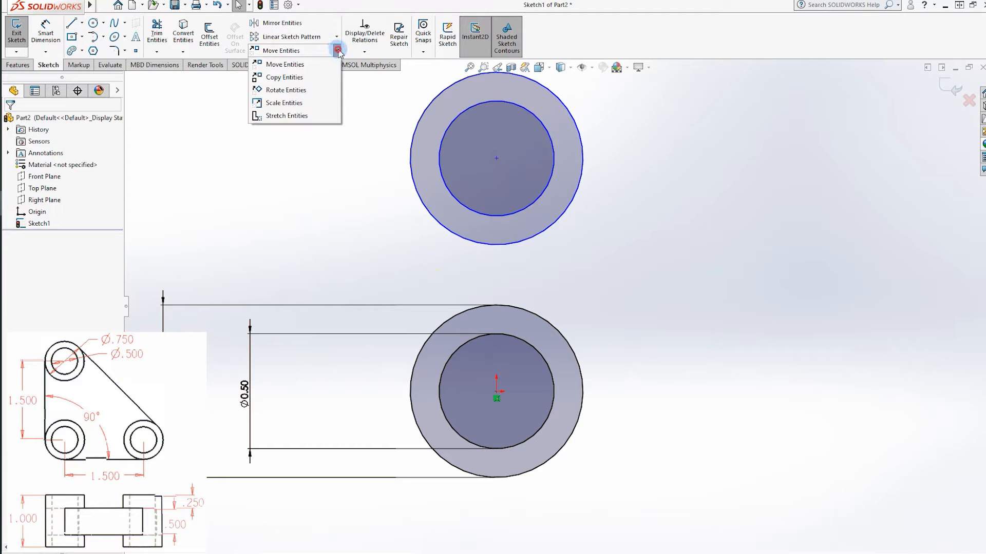
{"action": "left_click", "coordinate": [301, 62]}
{"action": "left_click_drag", "start_coordinate": [313, 252], "coordinate": [634, 530]}
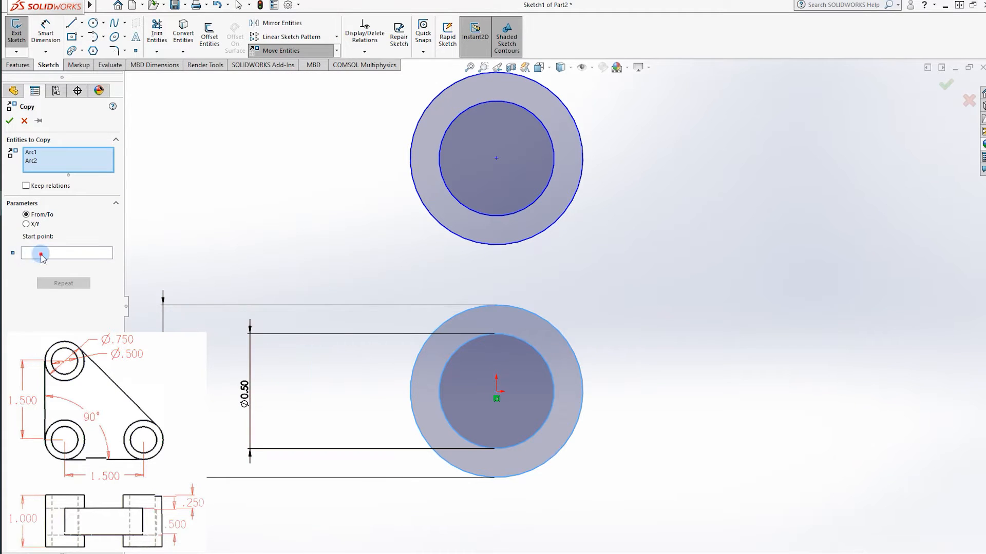
{"action": "left_click", "coordinate": [41, 253]}
{"action": "left_click", "coordinate": [496, 392]}
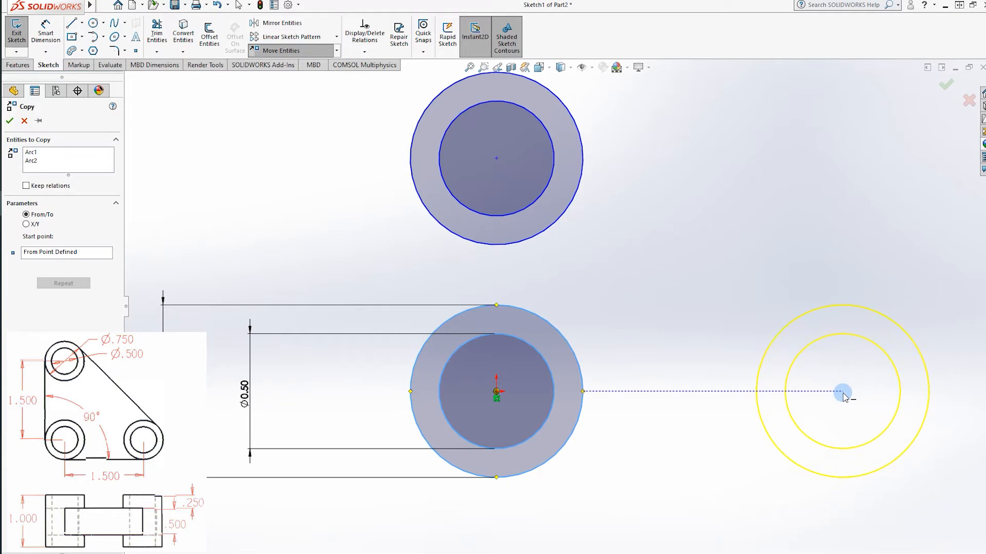
{"action": "left_click", "coordinate": [842, 393]}
{"action": "key", "text": "z"}
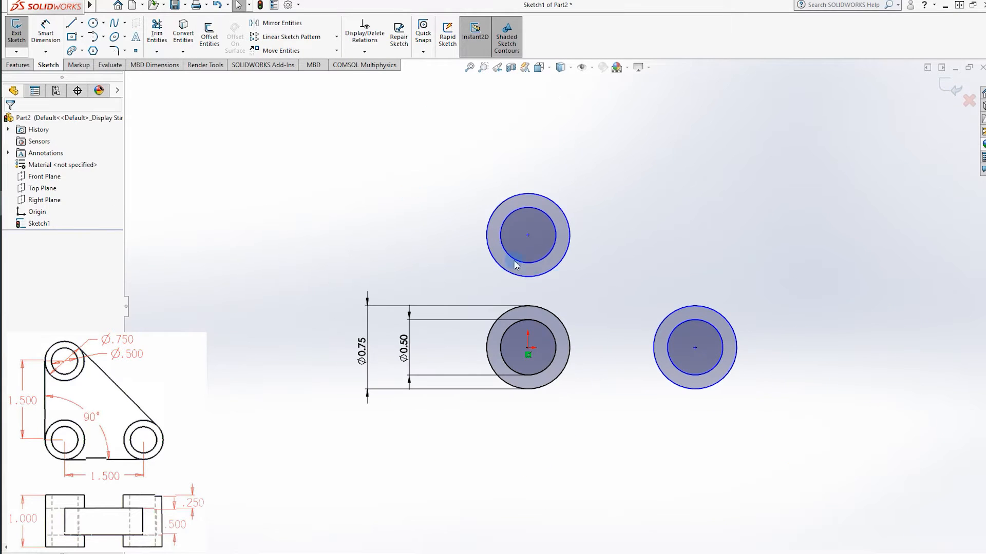
Dimension the vertical distance between the upper circles' centre and the origin as 1.5 mm
{"action": "left_click", "coordinate": [46, 31]}
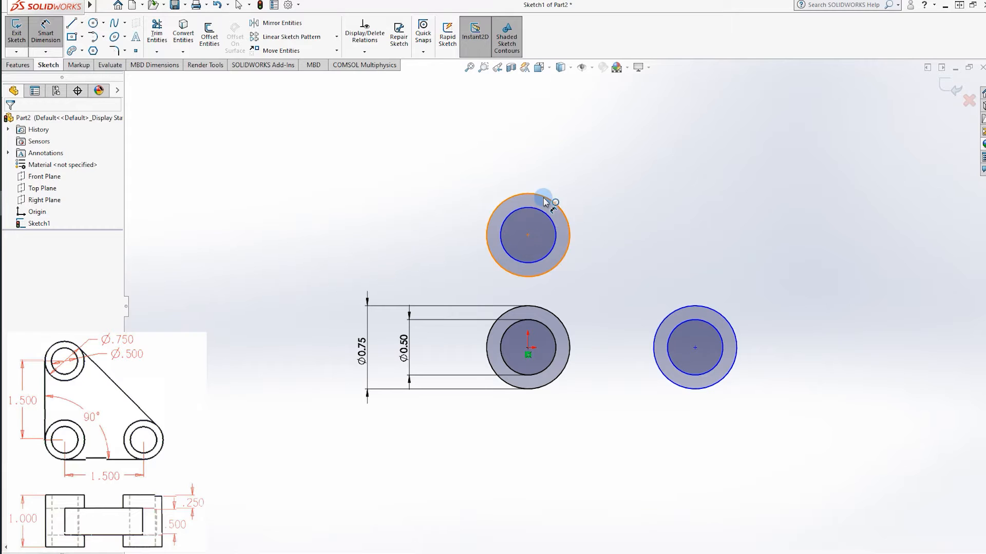
{"action": "left_click", "coordinate": [529, 262]}
{"action": "left_click", "coordinate": [528, 348]}
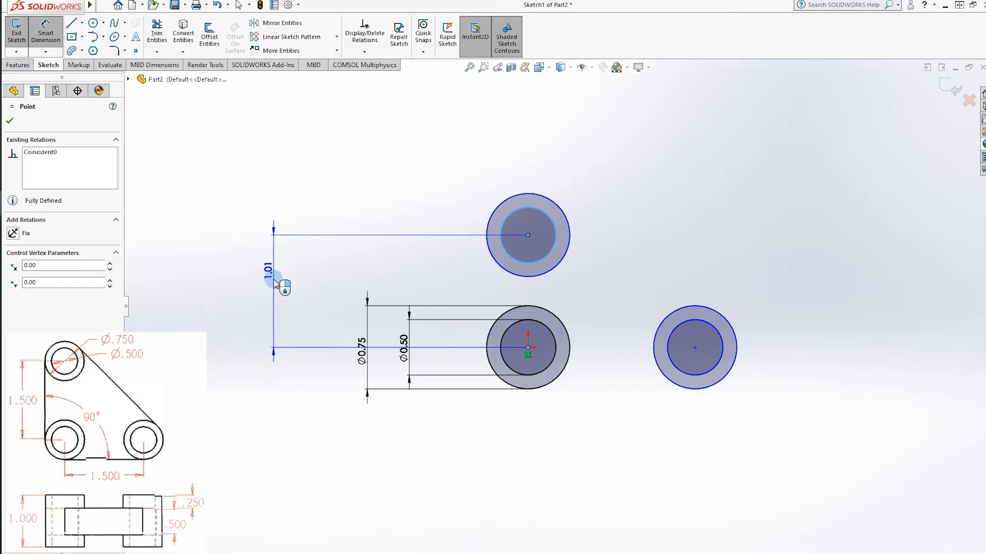
{"action": "left_click", "coordinate": [299, 290]}
{"action": "type", "text": "1.5"}
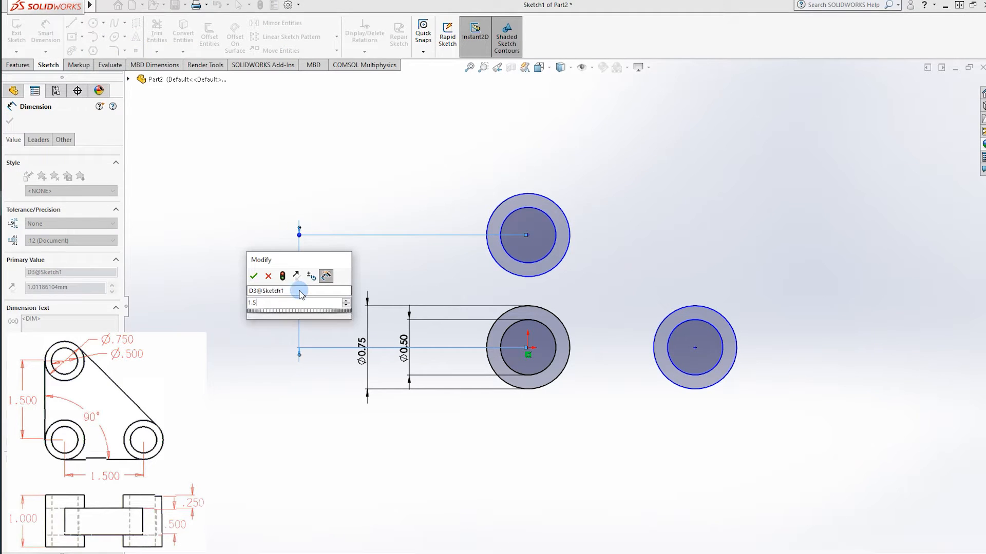
{"action": "key", "text": "Return"}
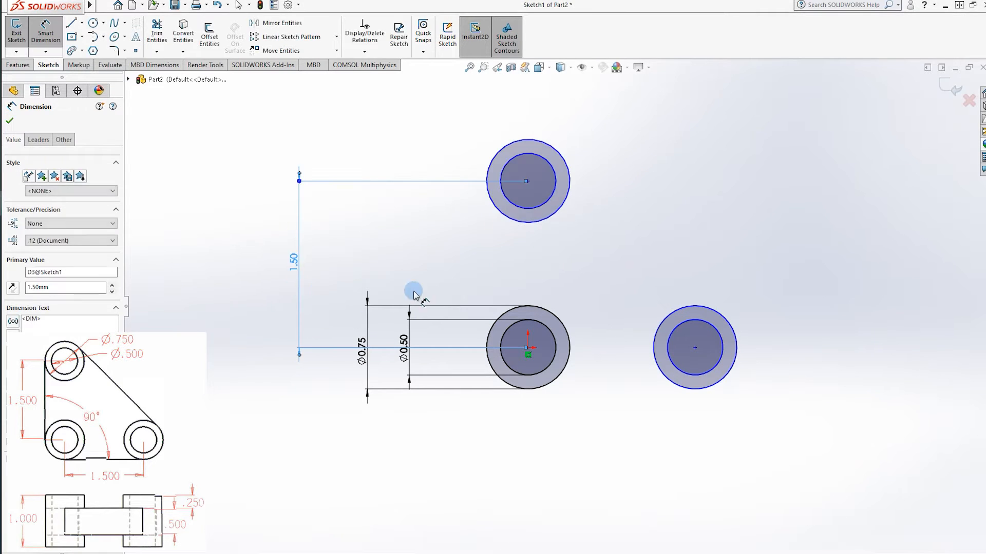
Dimension the horizontal distance between the origin and the right-hand circles' centre as 1.5 mm
{"action": "scroll", "coordinate": [574, 297], "scroll_direction": "down", "scroll_amount": 2}
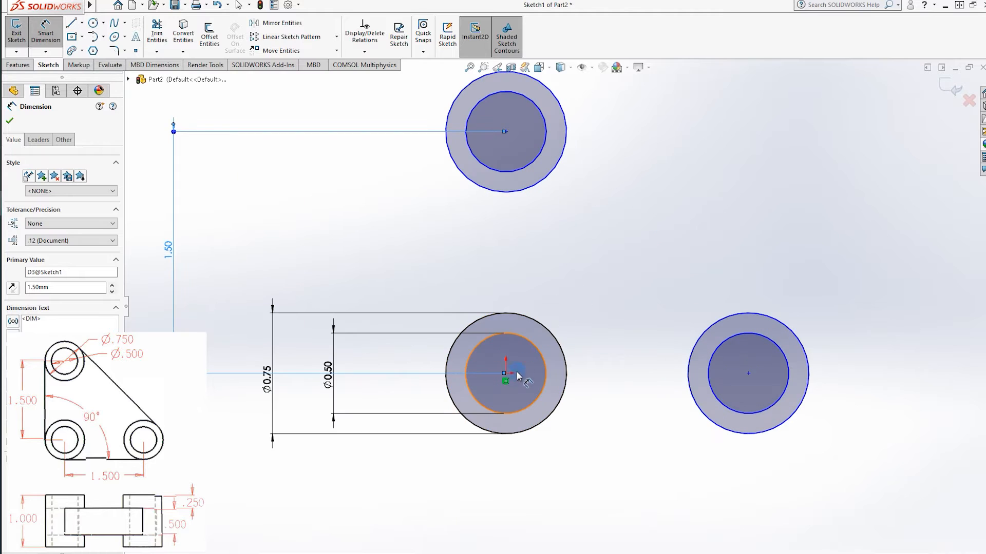
{"action": "left_click", "coordinate": [717, 363]}
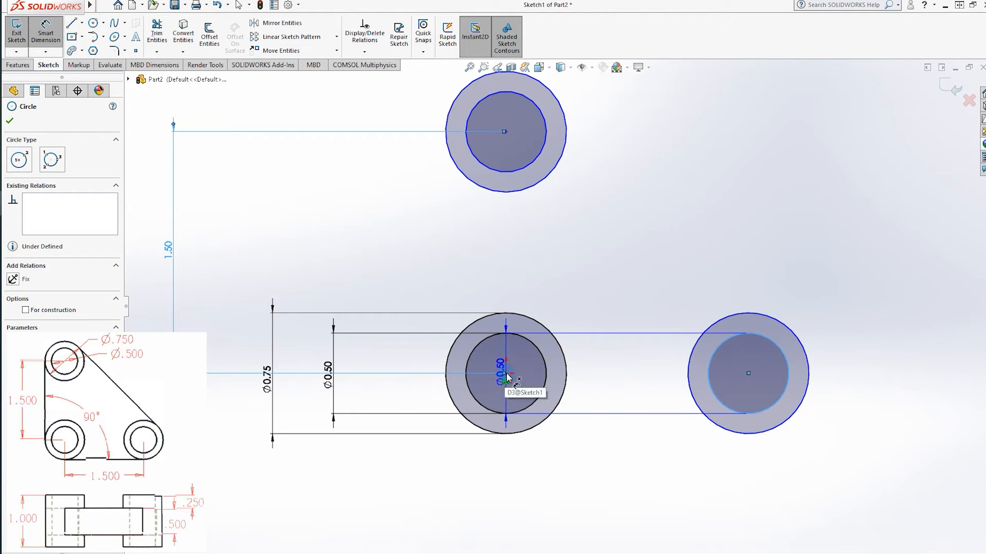
{"action": "left_click", "coordinate": [507, 374]}
{"action": "left_click", "coordinate": [616, 502]}
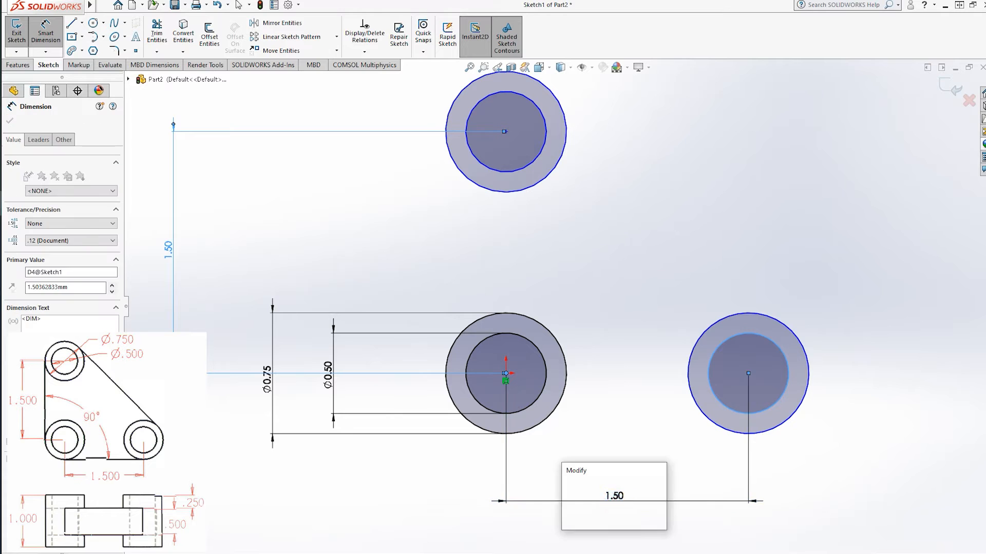
{"action": "type", "text": "1.5"}
{"action": "key", "text": "Return"}
{"action": "scroll", "coordinate": [693, 378], "scroll_direction": "up", "scroll_amount": 3}
{"action": "scroll", "coordinate": [652, 323], "scroll_direction": "down", "scroll_amount": 2}
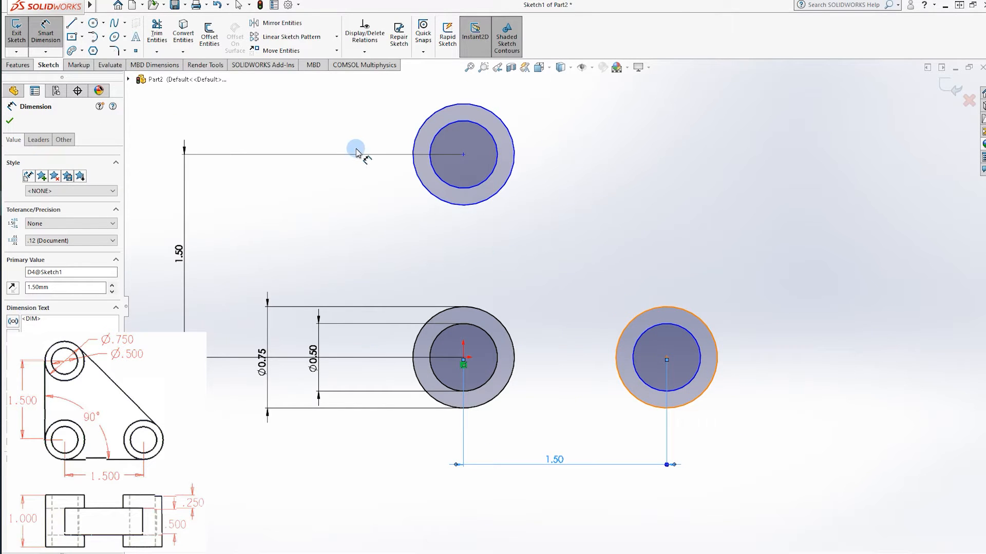
Extrude the three concentric circle profiles to a blind depth of 1 mm
{"action": "left_click", "coordinate": [93, 37]}
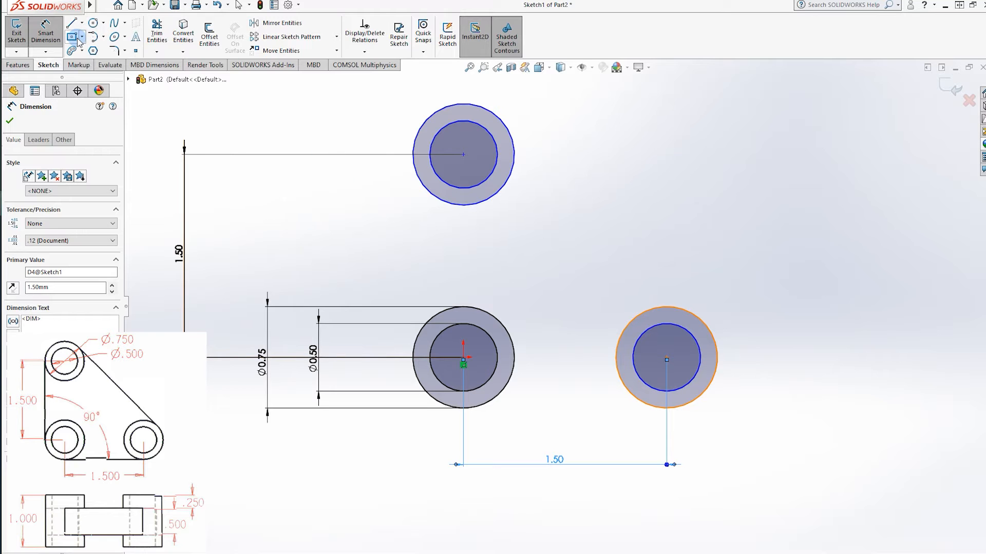
{"action": "left_click", "coordinate": [17, 65]}
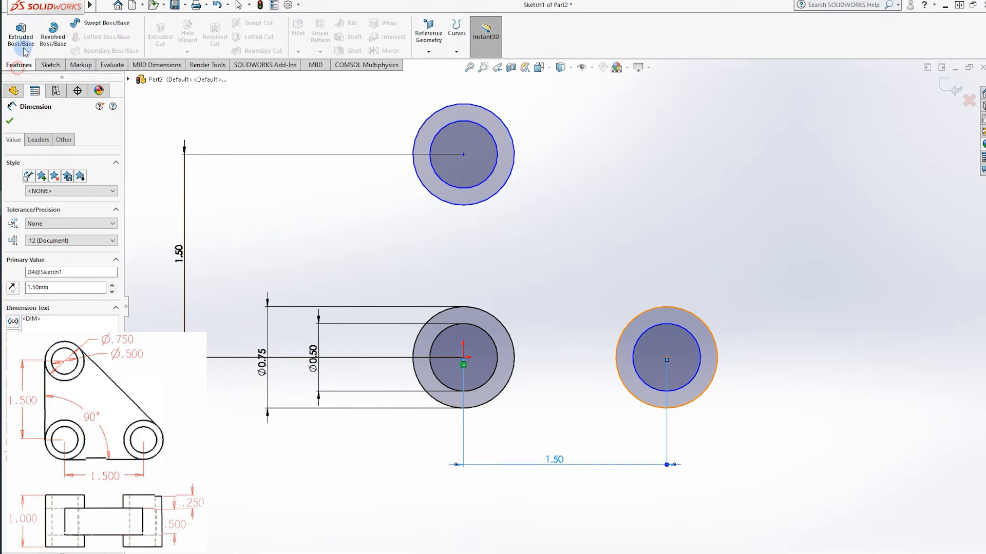
{"action": "left_click", "coordinate": [23, 51]}
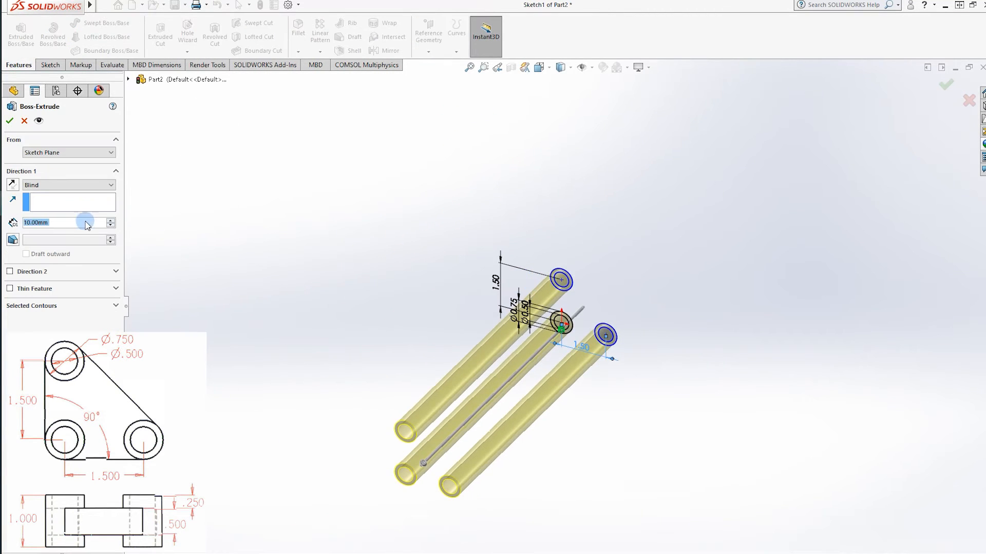
{"action": "type", "text": "1"}
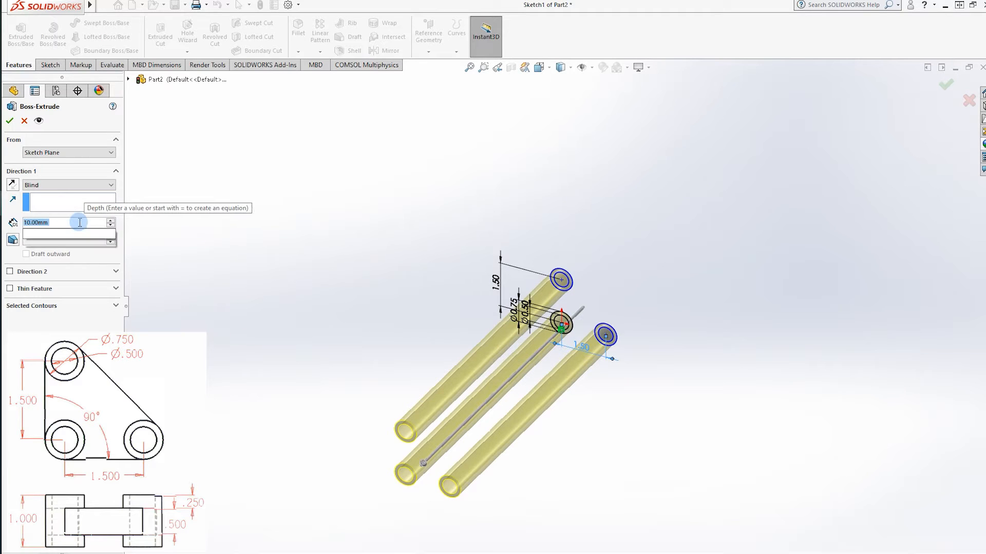
{"action": "key", "text": "Return"}
{"action": "key", "text": "f"}
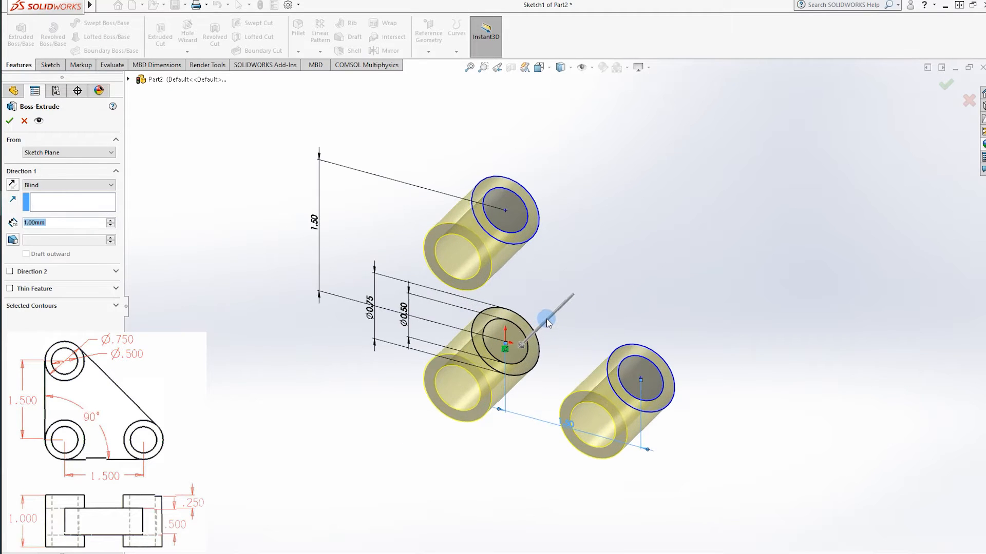
{"action": "scroll", "coordinate": [547, 319], "scroll_direction": "down", "scroll_amount": 1}
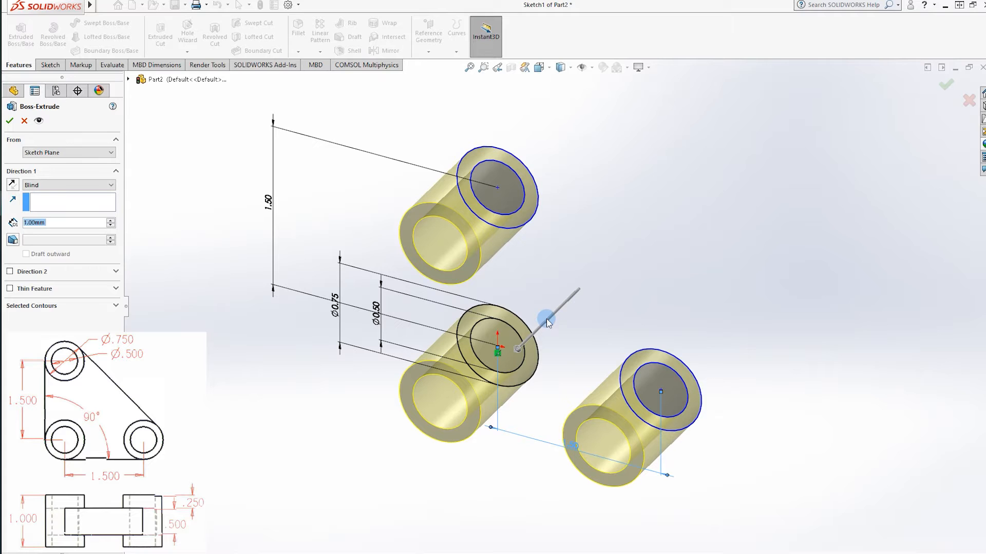
{"action": "left_click", "coordinate": [9, 120]}
{"action": "left_click", "coordinate": [544, 275]}
{"action": "left_click", "coordinate": [502, 239]}
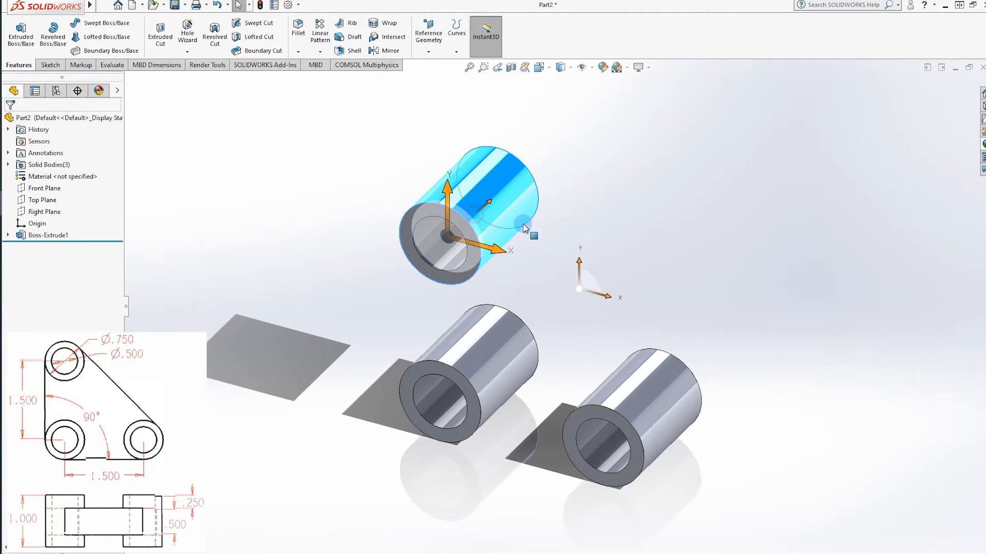
{"action": "left_click", "coordinate": [586, 211]}
{"action": "left_click", "coordinate": [456, 31]}
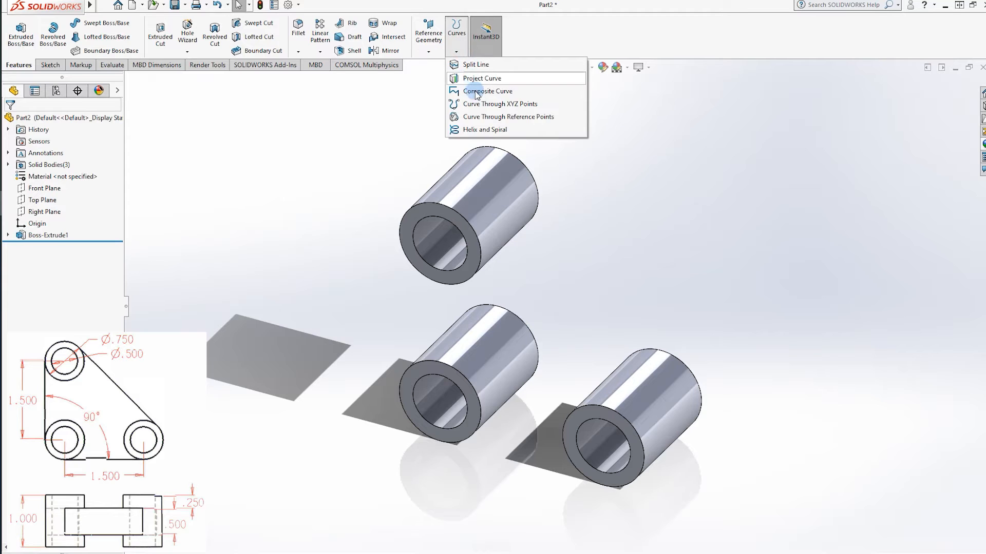
{"action": "left_click", "coordinate": [428, 36]}
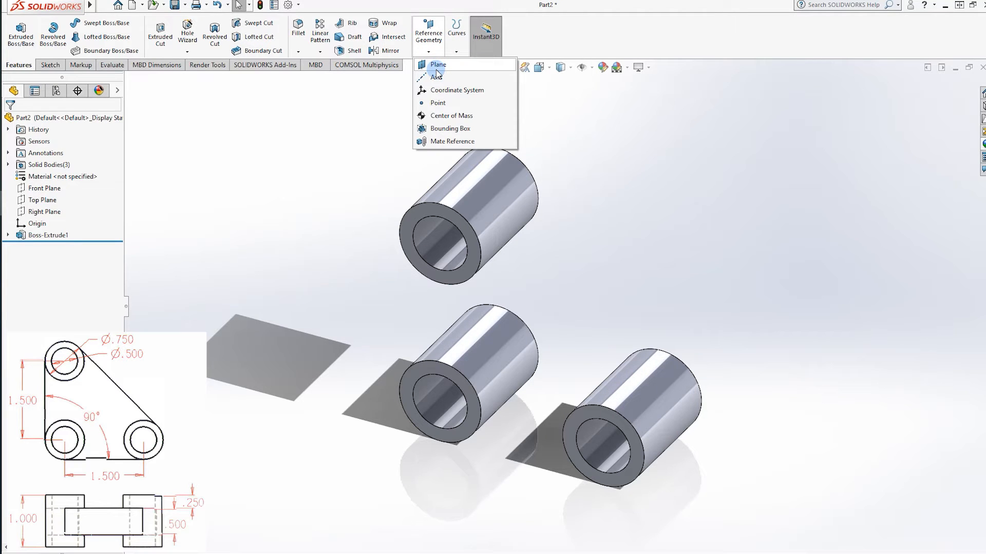
{"action": "left_click", "coordinate": [43, 188]}
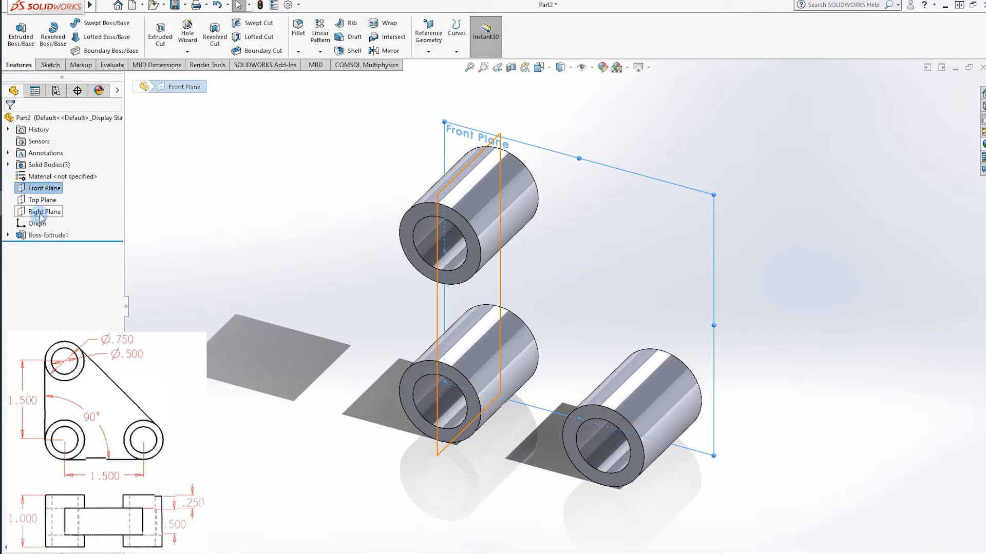
{"action": "left_click", "coordinate": [216, 183]}
Create a mid plane between the front and back ring faces of the upper tube
{"action": "left_click", "coordinate": [428, 51]}
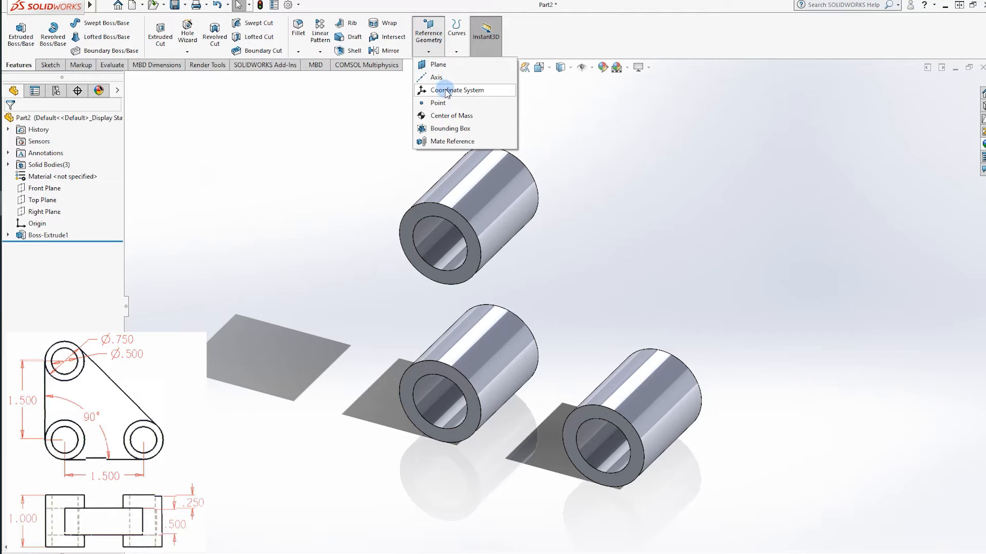
{"action": "left_click", "coordinate": [437, 65]}
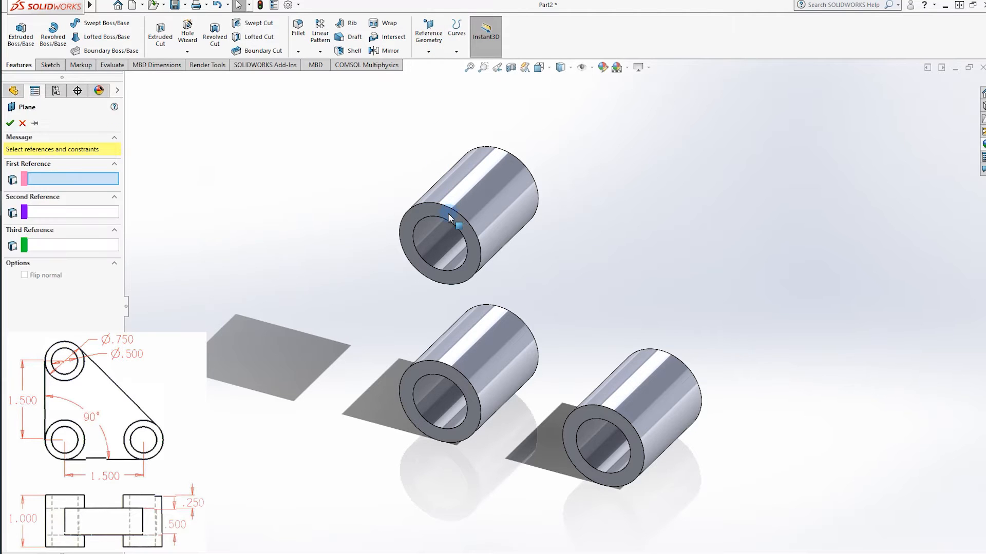
{"action": "left_click", "coordinate": [448, 213]}
{"action": "middle_click_drag", "start_coordinate": [590, 193], "coordinate": [508, 217]}
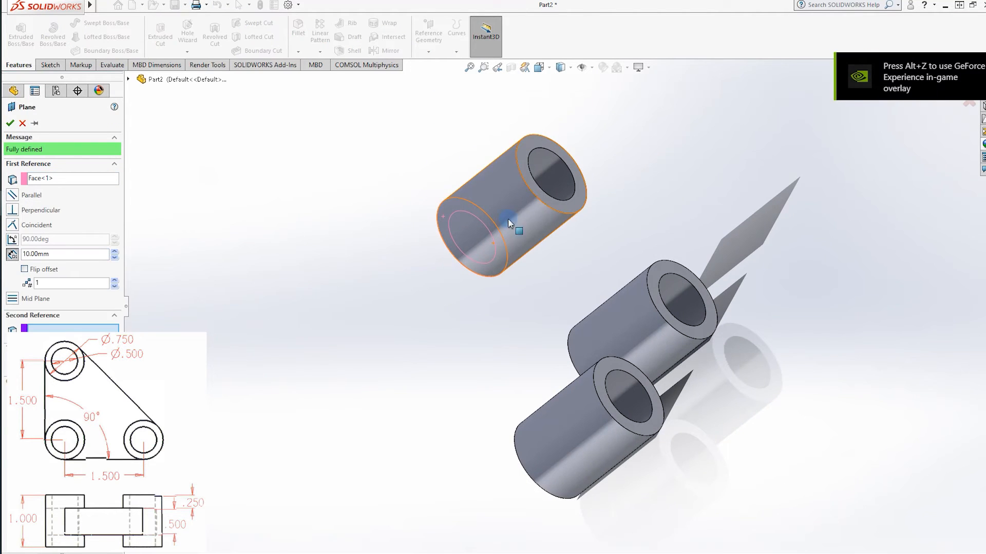
{"action": "left_click", "coordinate": [539, 194]}
{"action": "middle_click_drag", "start_coordinate": [627, 198], "coordinate": [723, 201]}
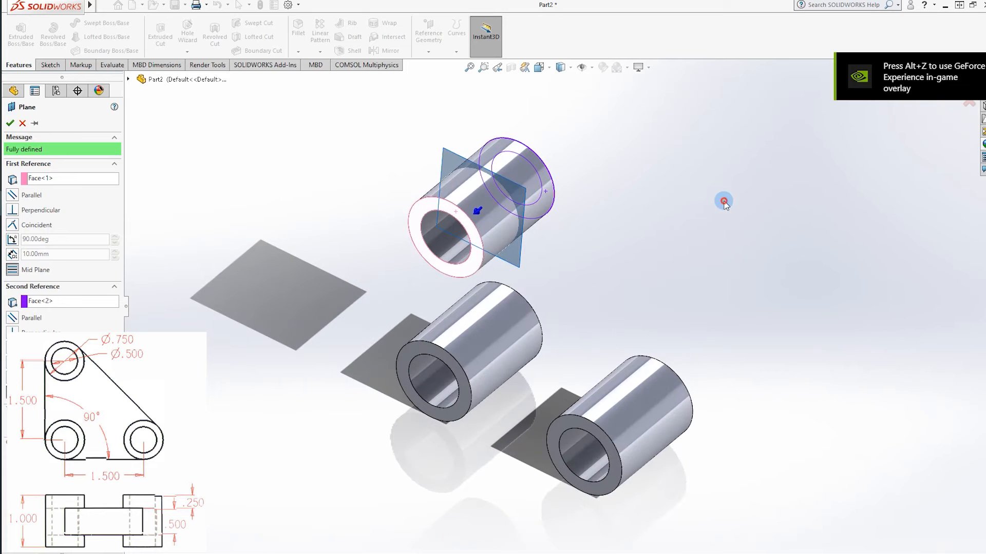
{"action": "left_click", "coordinate": [10, 124]}
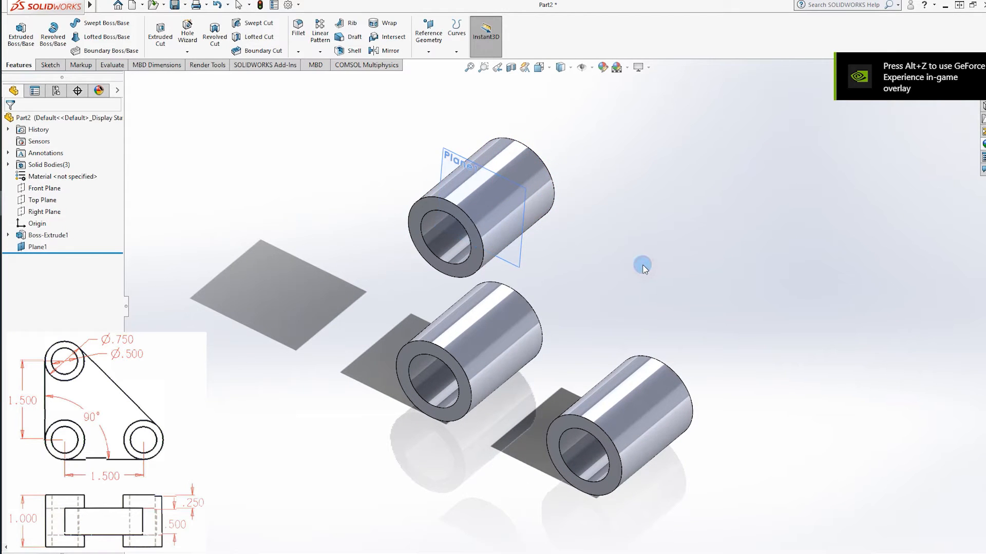
Start a new sketch on the mid plane of the tubes
{"action": "middle_click_drag", "start_coordinate": [642, 267], "coordinate": [644, 225]}
{"action": "right_click", "coordinate": [26, 247]}
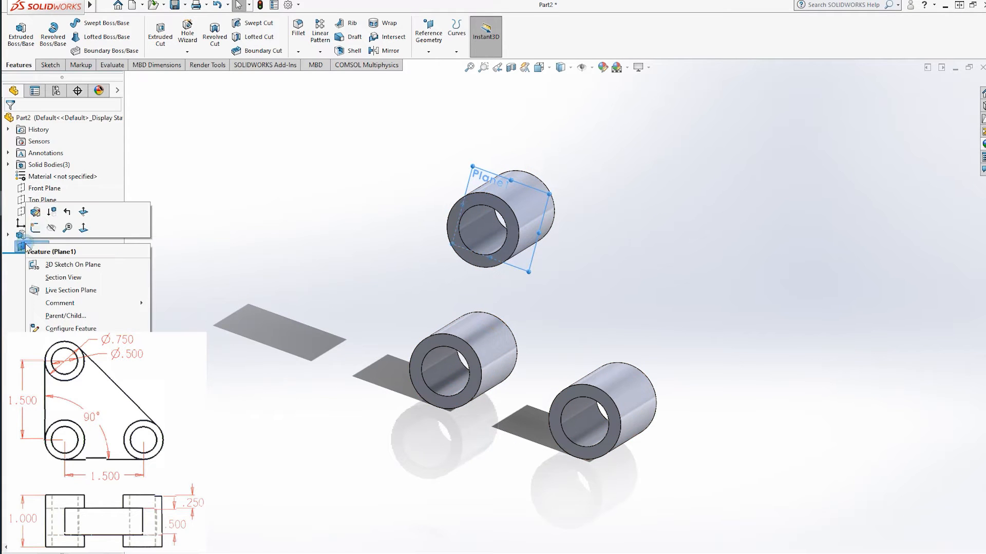
{"action": "left_click", "coordinate": [36, 225]}
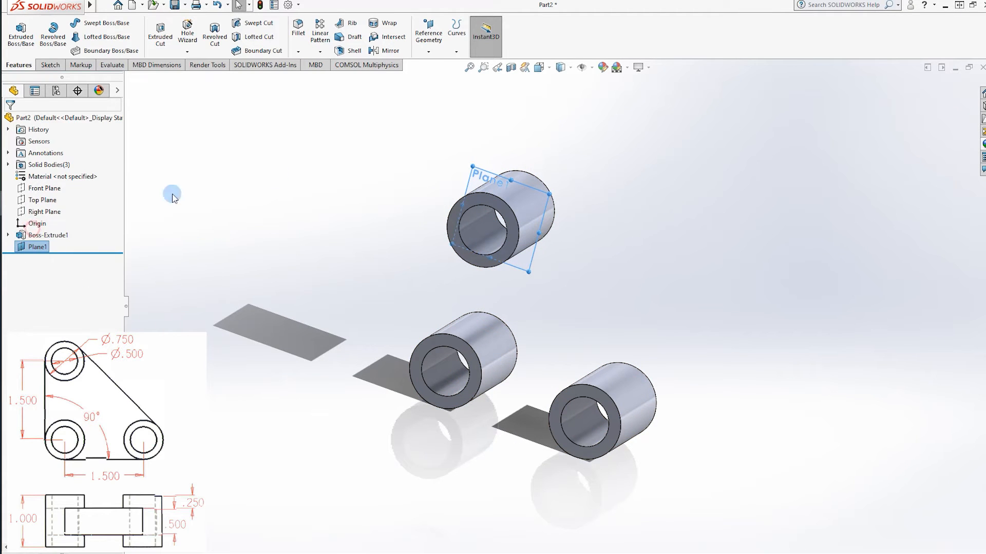
{"action": "left_click", "coordinate": [539, 67]}
{"action": "left_click", "coordinate": [565, 86]}
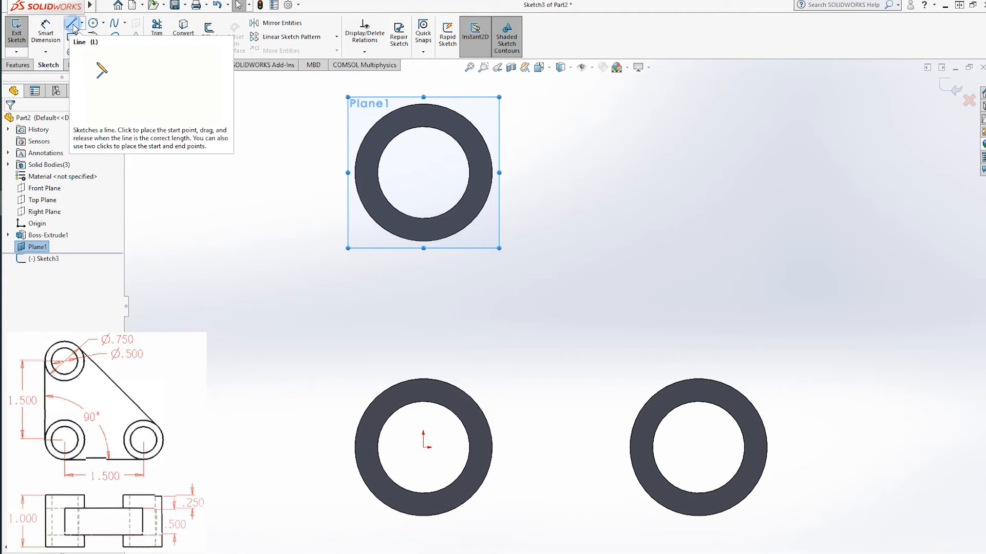
Sketch a connected line chain through the left quadrants of the upper and origin tubes, then the bottom quadrants of the origin and right-hand tubes
{"action": "left_click", "coordinate": [72, 24]}
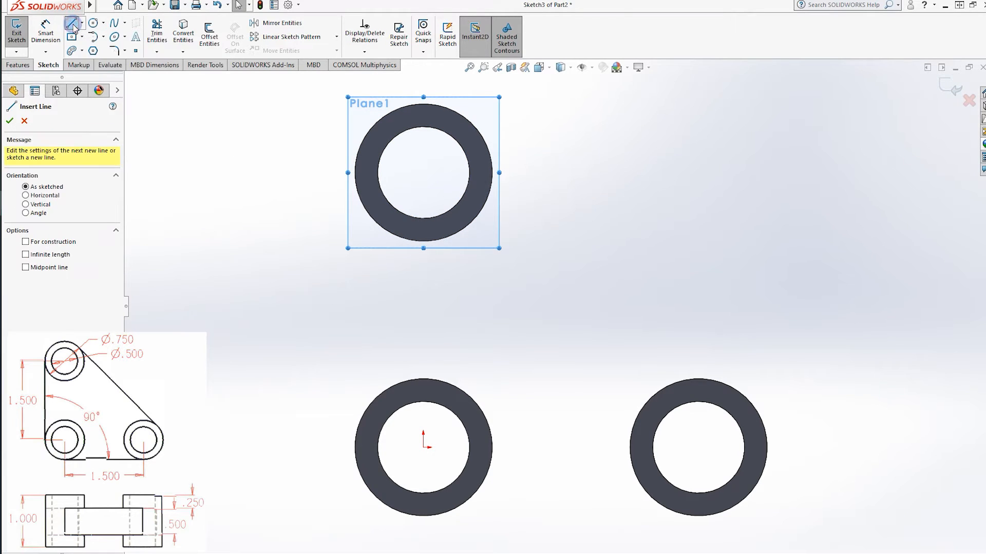
{"action": "left_click", "coordinate": [354, 173]}
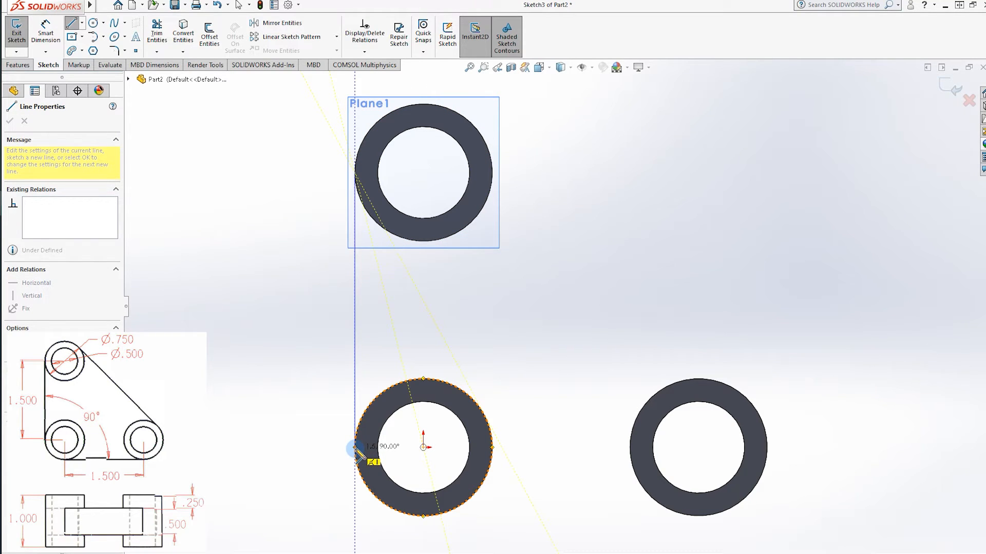
{"action": "left_click", "coordinate": [354, 447]}
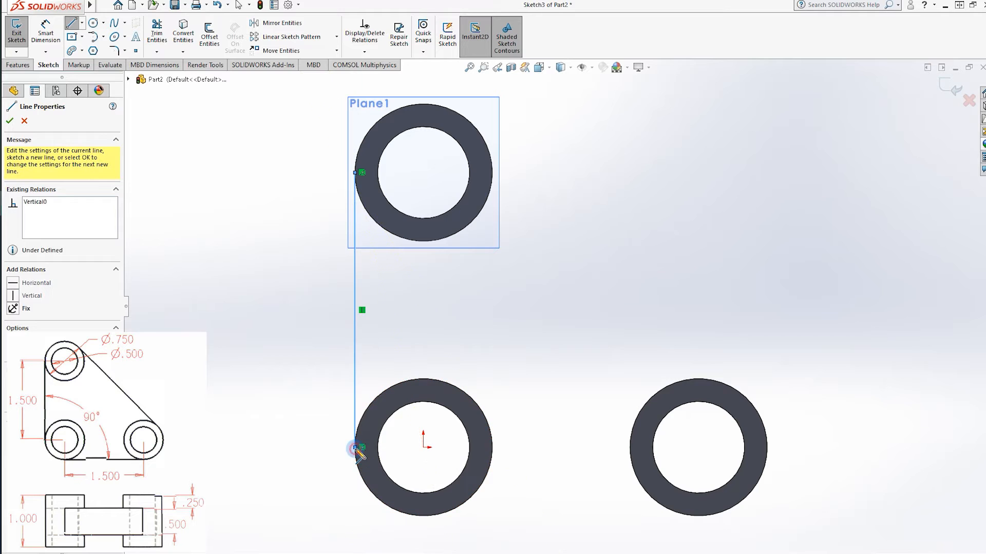
{"action": "left_click", "coordinate": [423, 515]}
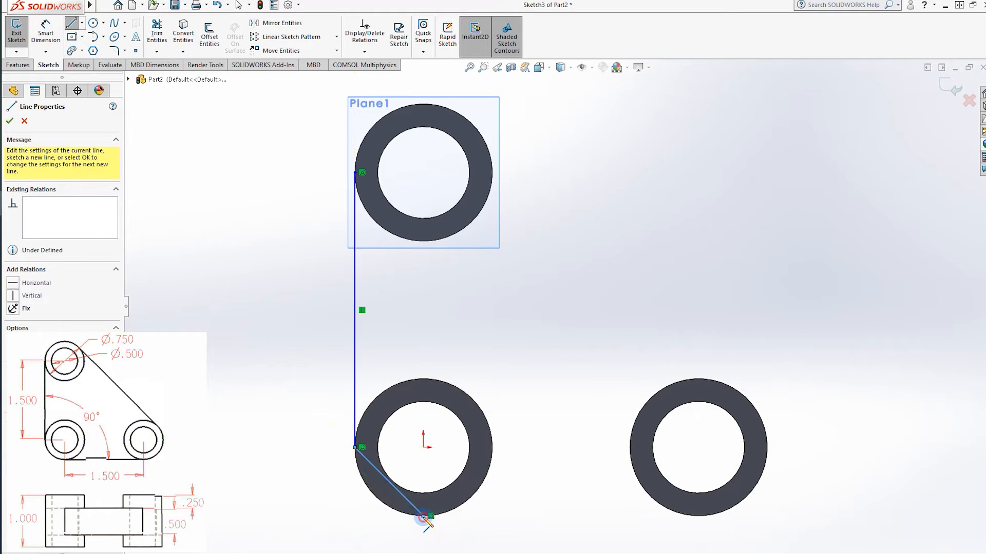
{"action": "left_click", "coordinate": [698, 516]}
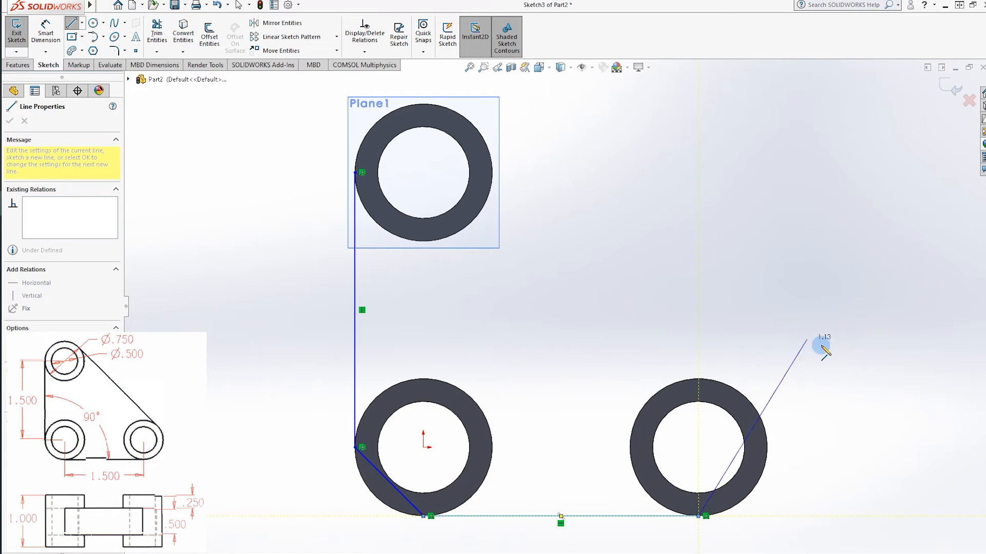
{"action": "key", "text": "Escape"}
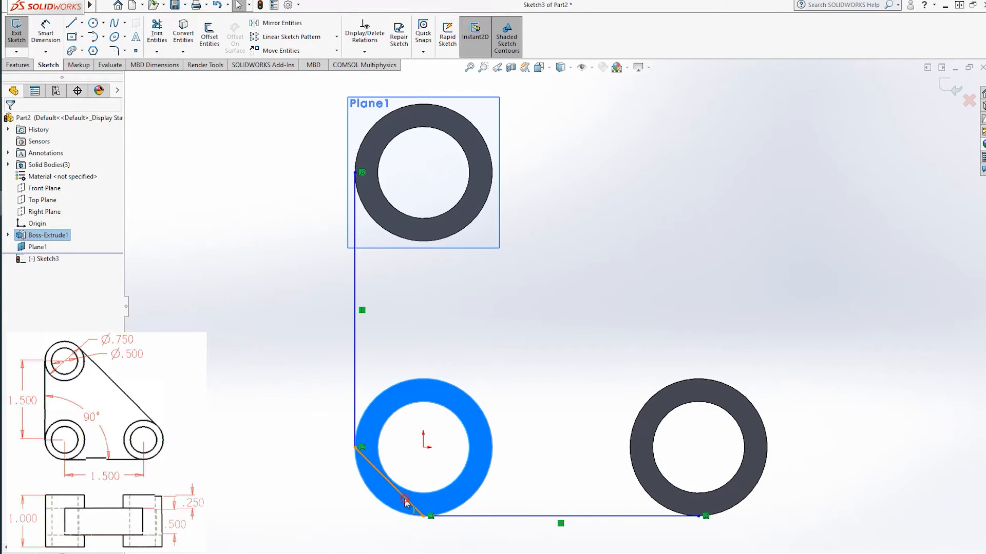
Delete the short diagonal line crossing the tube at the origin
{"action": "left_click", "coordinate": [406, 502]}
{"action": "key", "text": "Delete"}
{"action": "left_click", "coordinate": [288, 159]}
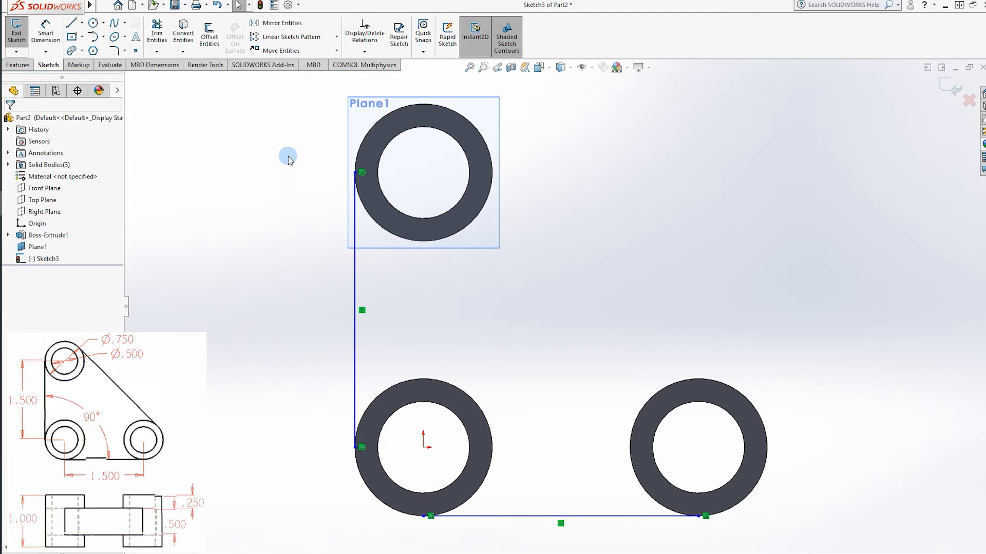
Sketch a slanted line from above the upper tube to just beyond the outer side of the right-hand tube
{"action": "left_click", "coordinate": [72, 23]}
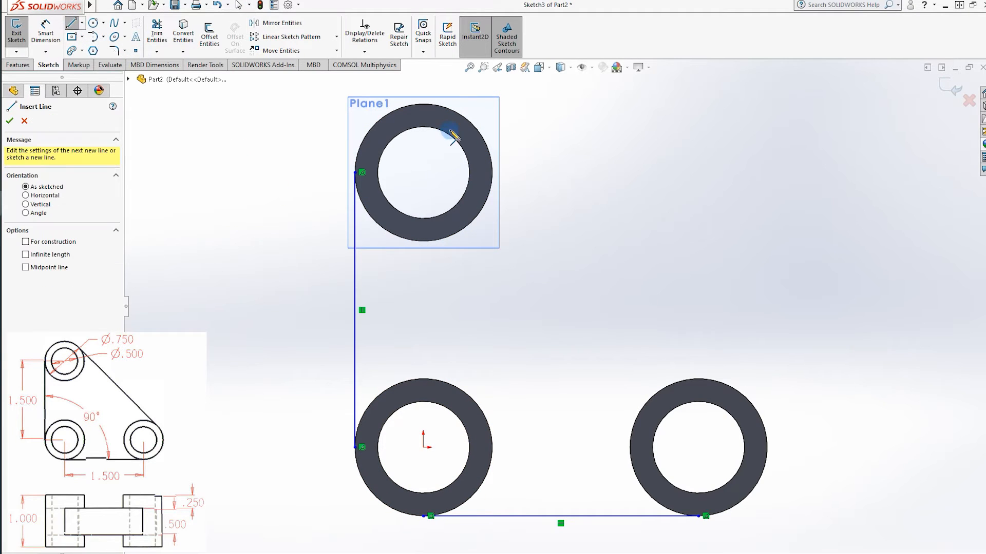
{"action": "left_click_drag", "start_coordinate": [434, 88], "coordinate": [790, 417]}
{"action": "key", "text": "Escape"}
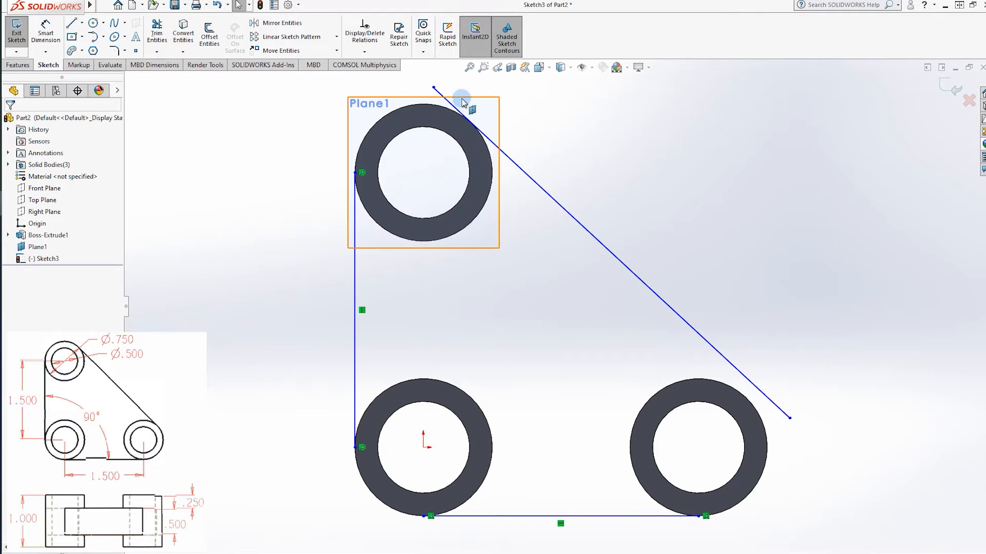
Make the slanted line tangent to the upper tube's outer circular edge
{"action": "left_click", "coordinate": [449, 107]}
{"action": "left_click", "coordinate": [450, 109], "text": "ctrl"}
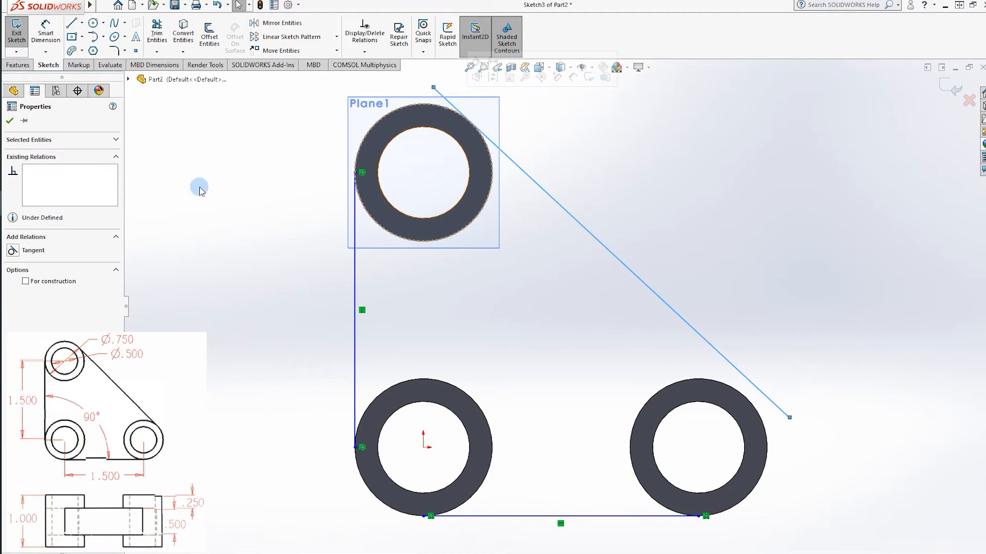
{"action": "left_click", "coordinate": [13, 250]}
{"action": "left_click", "coordinate": [563, 309]}
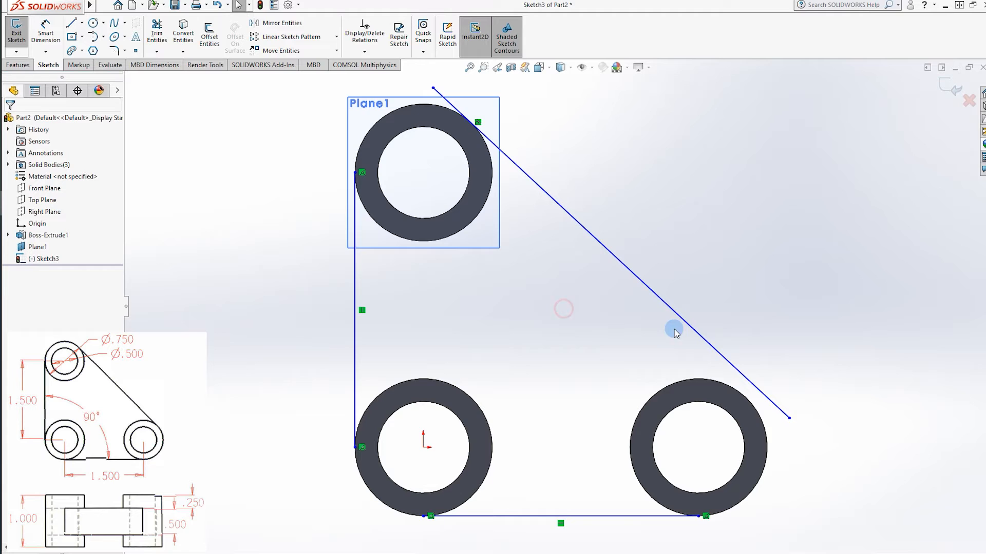
Make the slanted line tangent to the right-hand tube's outer circular edge
{"action": "left_click", "coordinate": [715, 380]}
{"action": "left_click", "coordinate": [739, 374], "text": "ctrl"}
{"action": "left_click", "coordinate": [89, 248]}
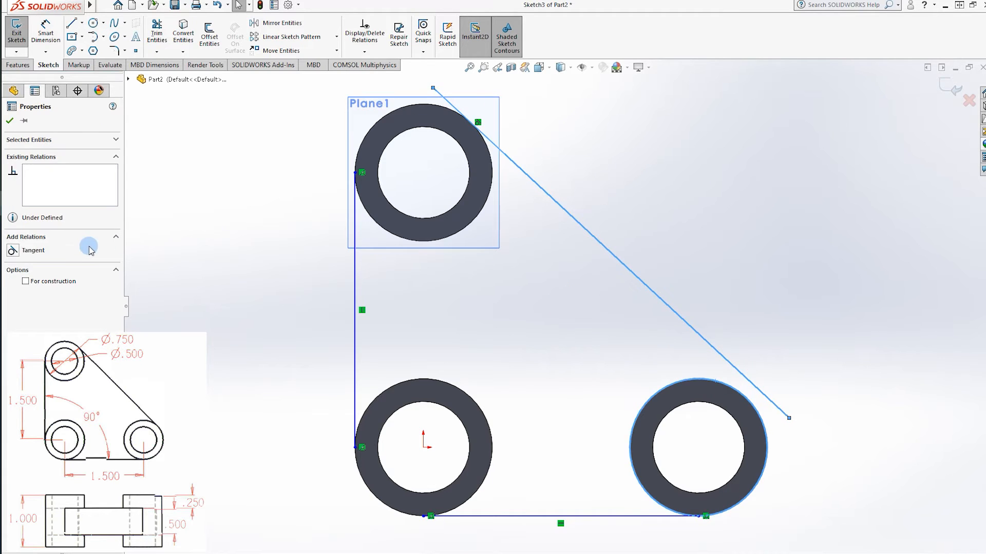
{"action": "left_click", "coordinate": [13, 250]}
{"action": "left_click", "coordinate": [521, 321]}
{"action": "left_click", "coordinate": [46, 32]}
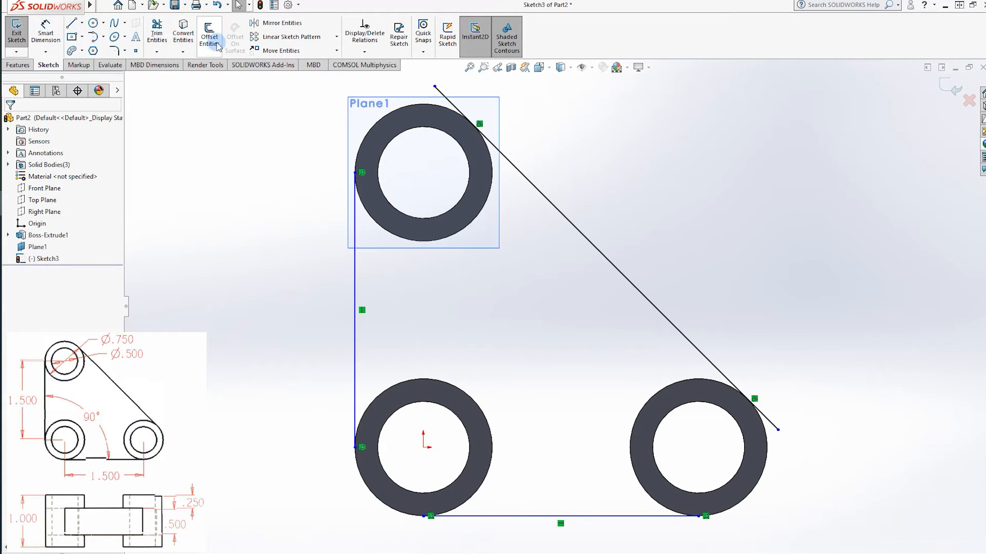
Convert the outer circular edges of all three tubes into sketch entities
{"action": "left_click", "coordinate": [183, 32]}
{"action": "left_click", "coordinate": [444, 112]}
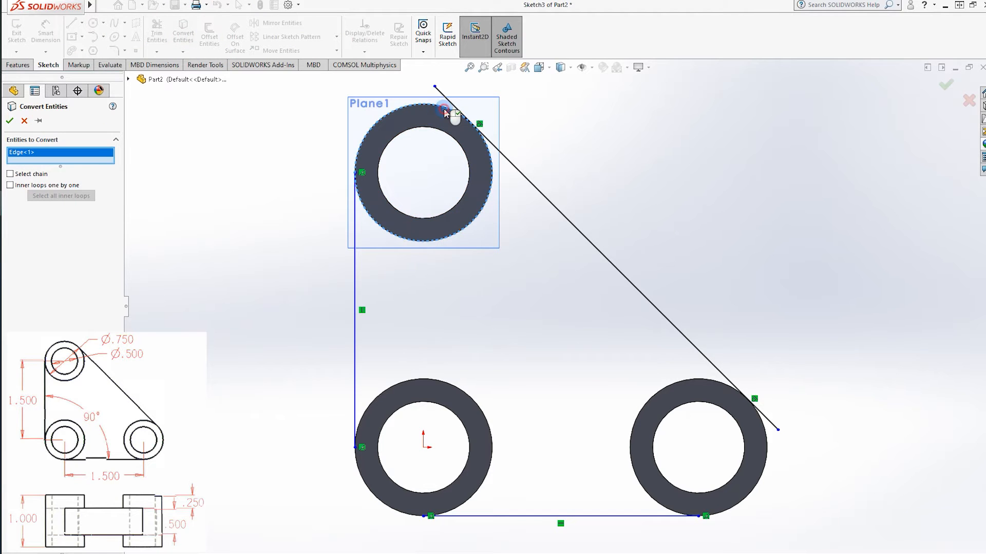
{"action": "left_click", "coordinate": [719, 386]}
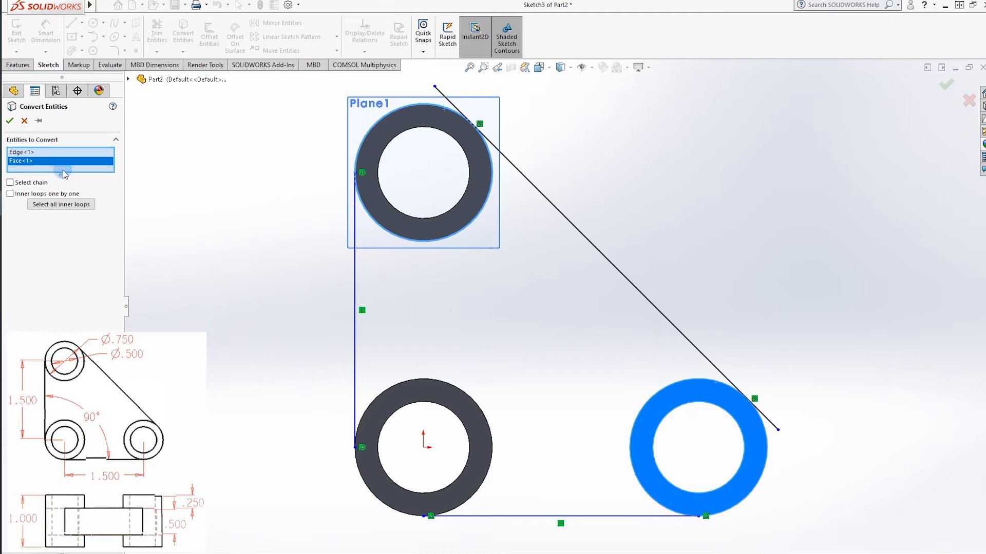
{"action": "right_click", "coordinate": [28, 163]}
{"action": "left_click", "coordinate": [67, 178]}
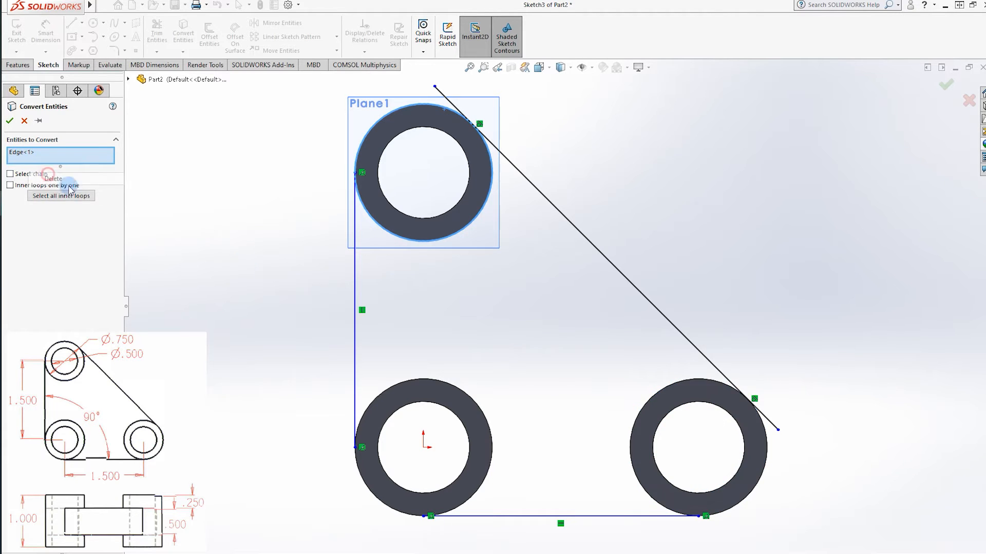
{"action": "left_click", "coordinate": [675, 392]}
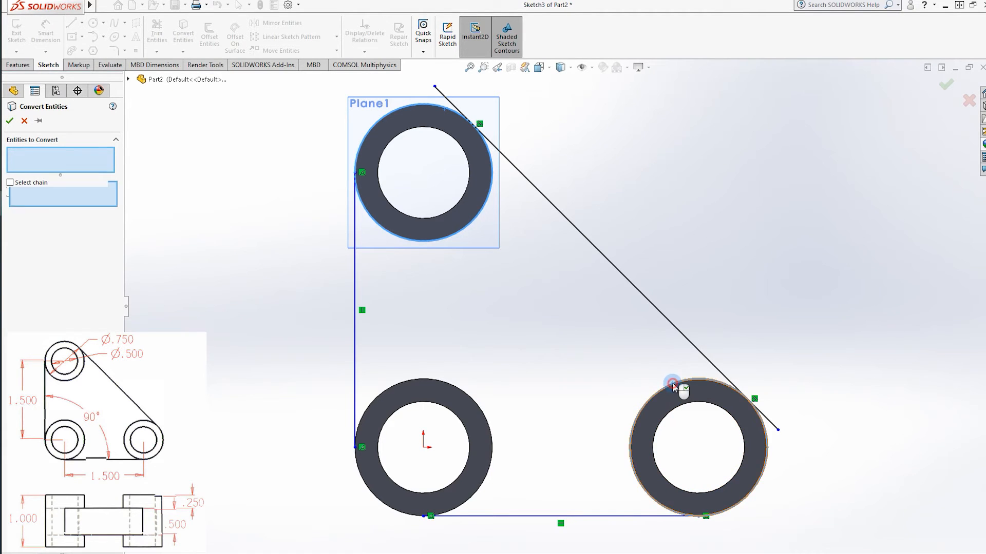
{"action": "left_click", "coordinate": [467, 396]}
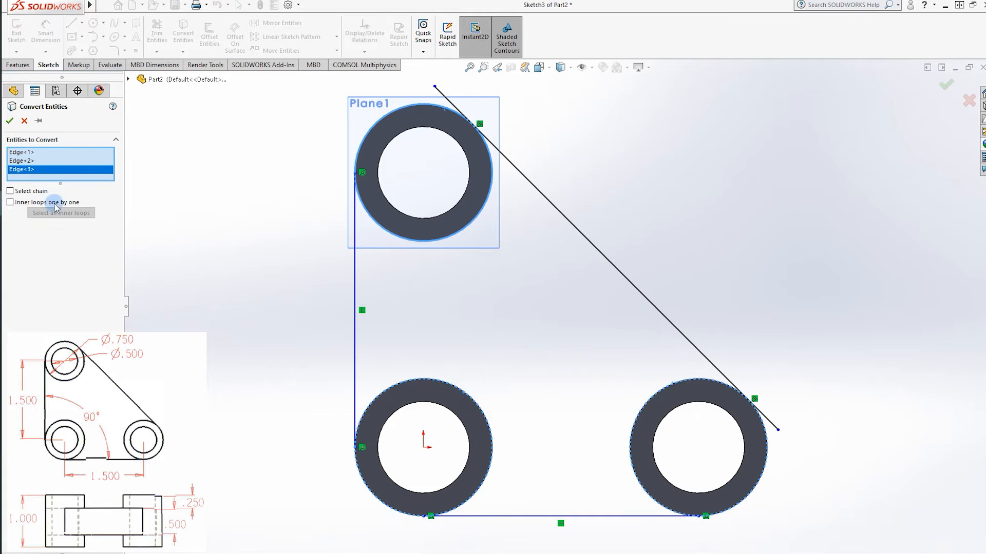
{"action": "left_click", "coordinate": [9, 121]}
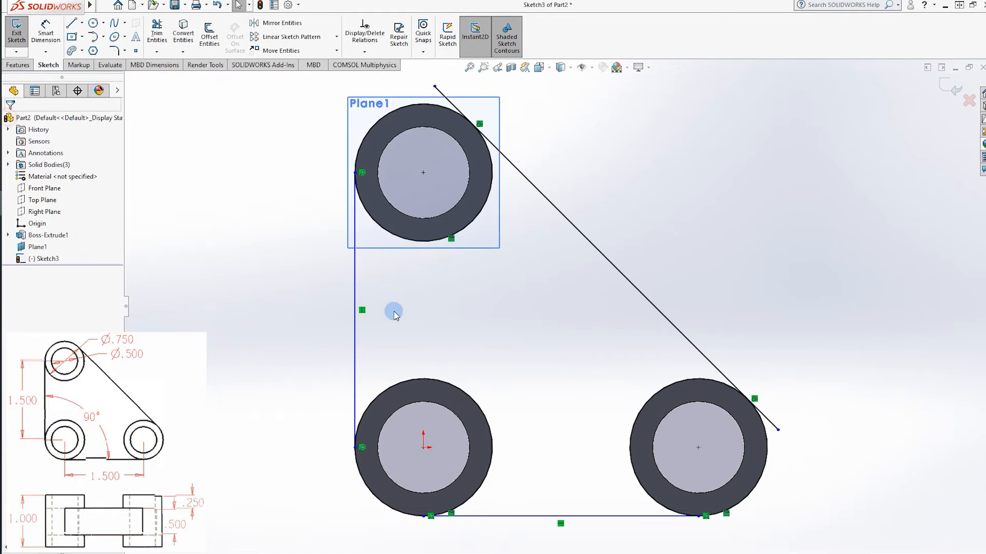
Trim to closest both overhanging ends of the slanted line and the inward-facing arcs of the three converted circles
{"action": "left_click", "coordinate": [156, 33]}
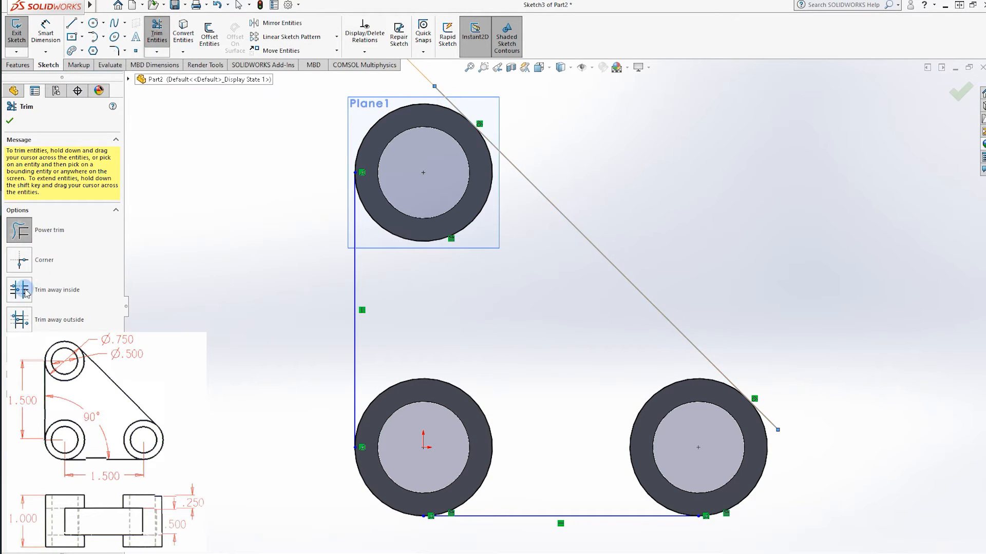
{"action": "left_click", "coordinate": [20, 349]}
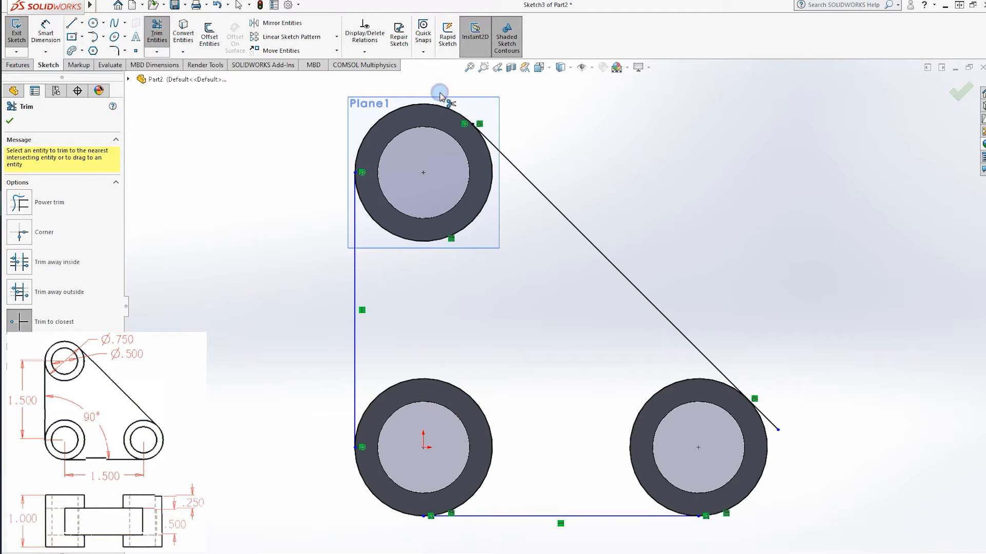
{"action": "left_click", "coordinate": [769, 425]}
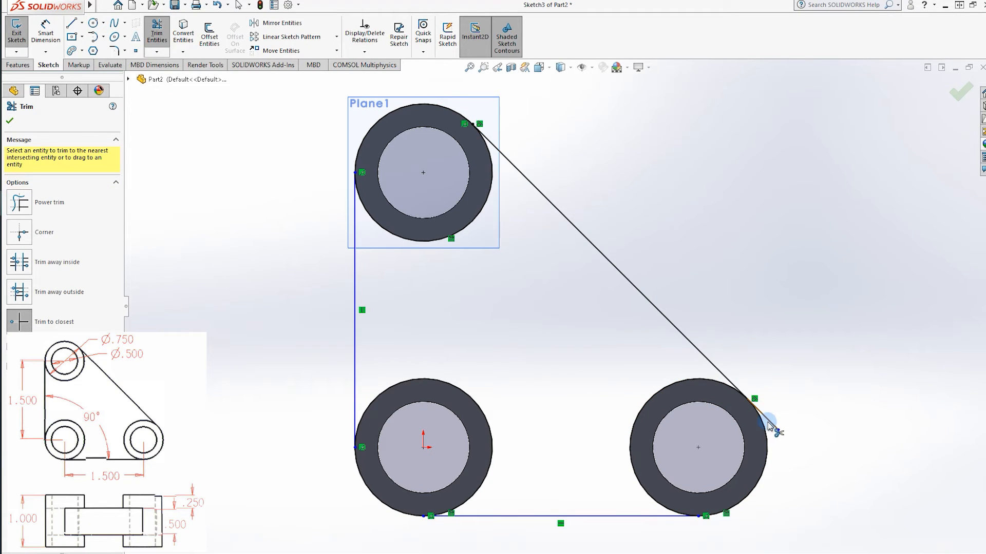
{"action": "left_click", "coordinate": [669, 386]}
{"action": "left_click", "coordinate": [486, 416]}
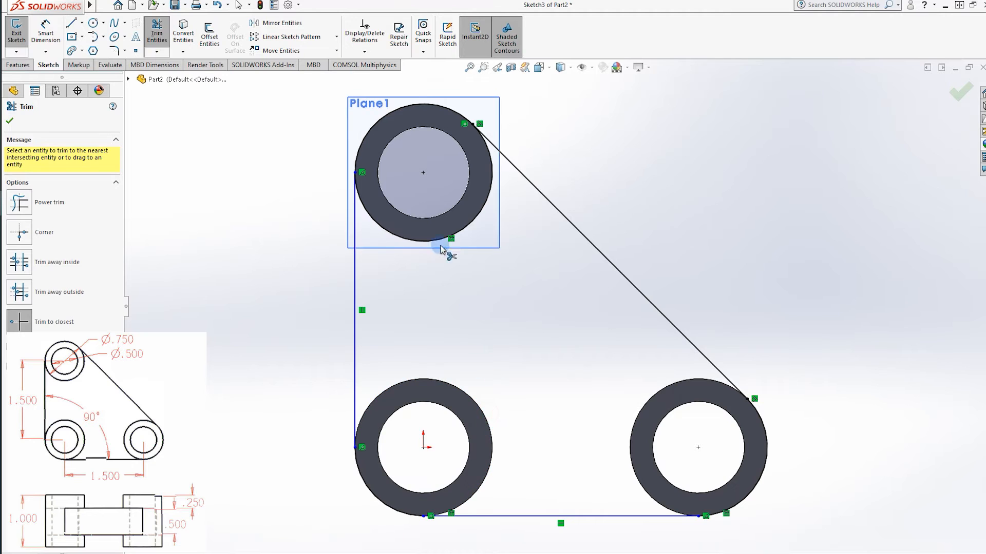
{"action": "left_click", "coordinate": [478, 241]}
Start a boss extrusion of the closed web outline and set its end condition to Mid Plane
{"action": "mouse_move", "coordinate": [557, 303]}
{"action": "middle_mouse_down"}
{"action": "mouse_move", "coordinate": [667, 226]}
{"action": "mouse_move", "coordinate": [688, 229]}
{"action": "mouse_move", "coordinate": [664, 224]}
{"action": "middle_mouse_up"}
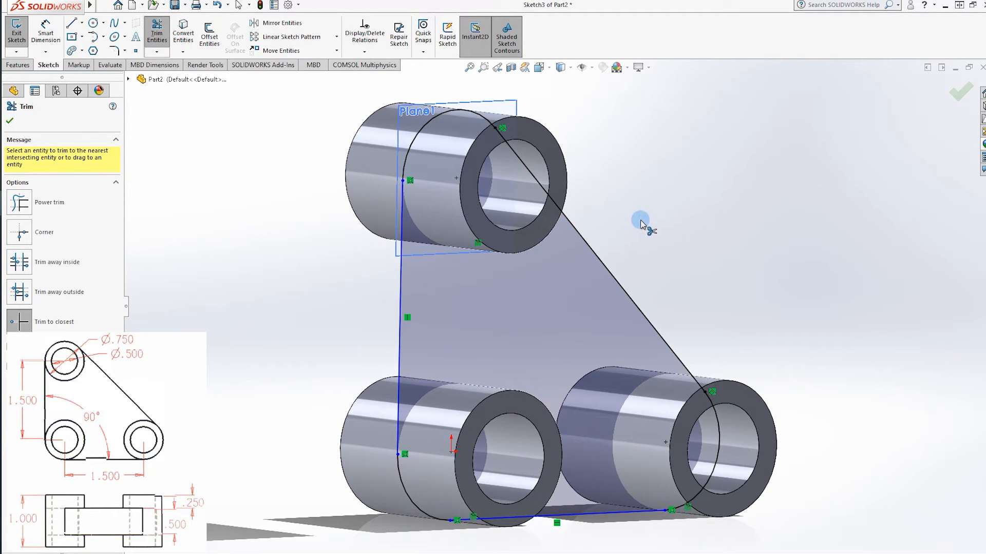
{"action": "left_click", "coordinate": [20, 66]}
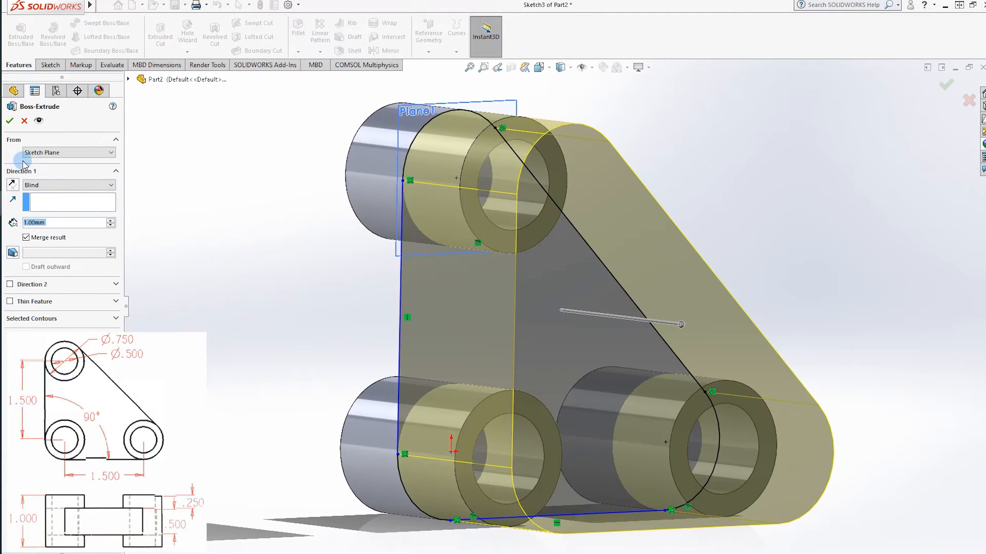
{"action": "left_click", "coordinate": [15, 185]}
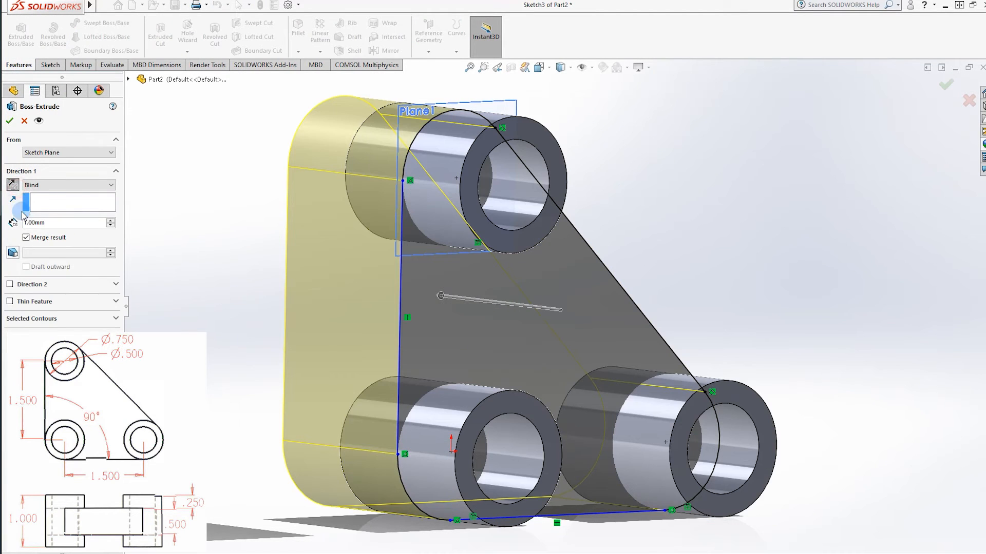
{"action": "left_click", "coordinate": [36, 185]}
{"action": "left_click", "coordinate": [46, 238]}
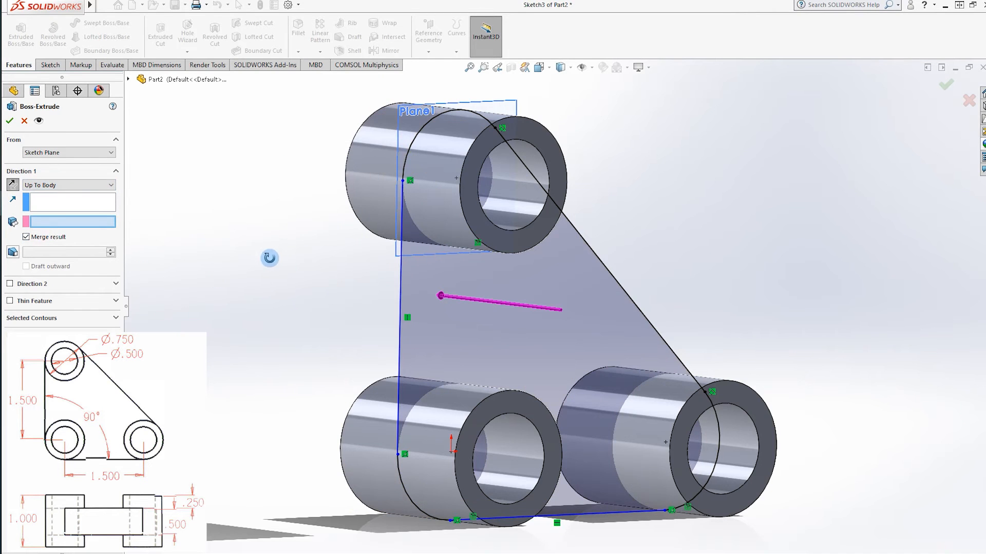
{"action": "middle_click_drag", "start_coordinate": [268, 258], "coordinate": [272, 295]}
{"action": "left_click", "coordinate": [46, 186]}
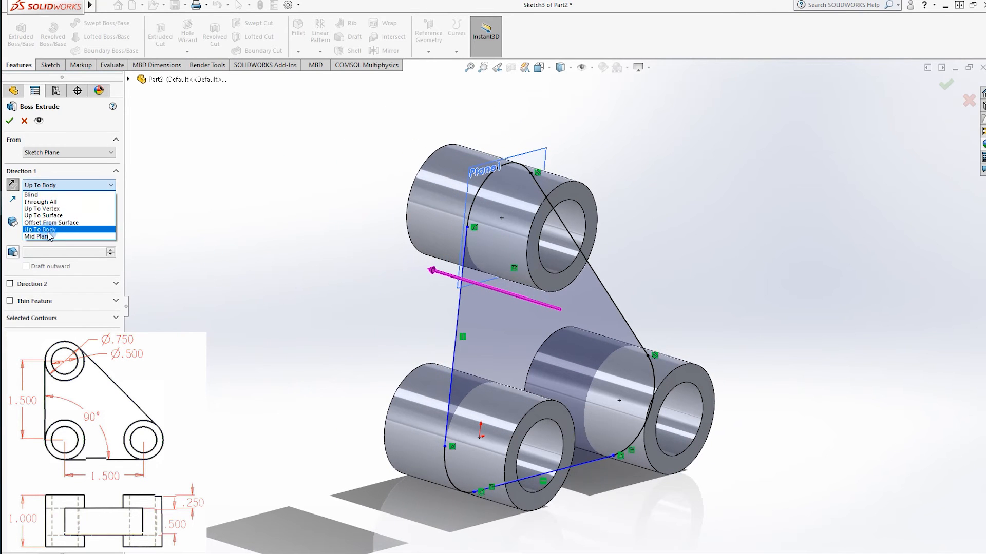
{"action": "left_click", "coordinate": [38, 234]}
Set the web extrusion's depth to 0.5 mm and complete the feature with merging kept on
{"action": "middle_click_drag", "start_coordinate": [293, 246], "coordinate": [323, 257]}
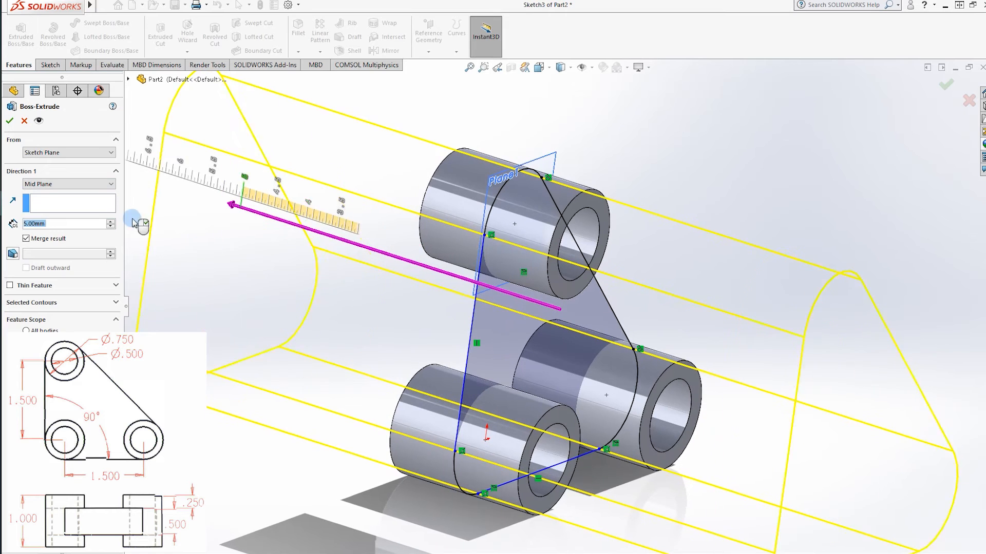
{"action": "scroll", "coordinate": [80, 226], "scroll_direction": "up", "scroll_amount": 1}
{"action": "type", "text": "1"}
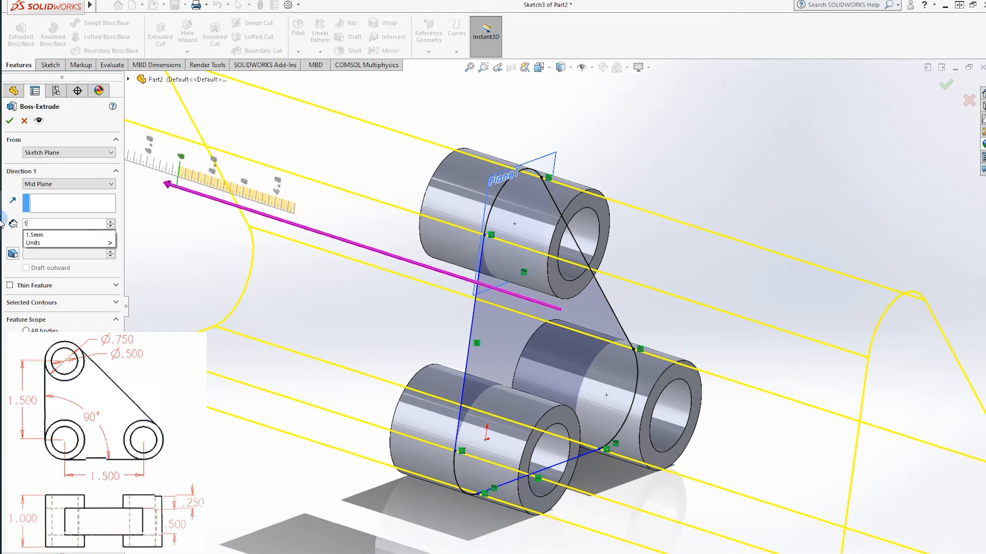
{"action": "key", "text": "Return"}
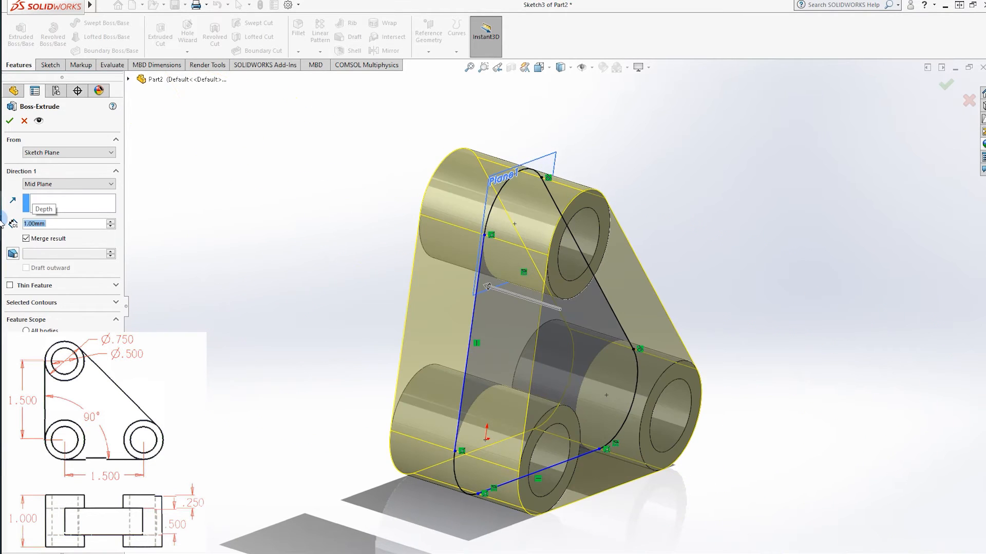
{"action": "double_click", "coordinate": [56, 224]}
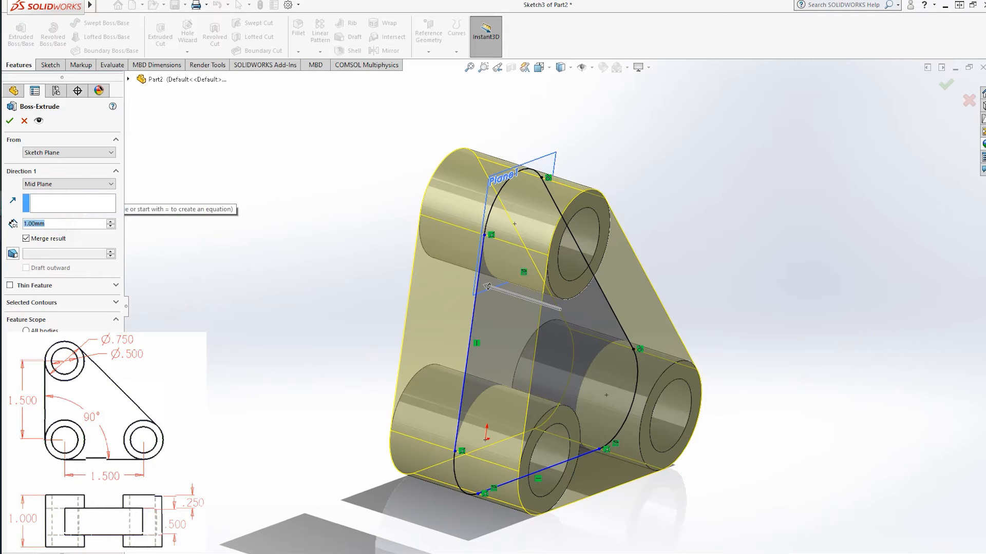
{"action": "type", "text": ".5"}
{"action": "key", "text": "Return"}
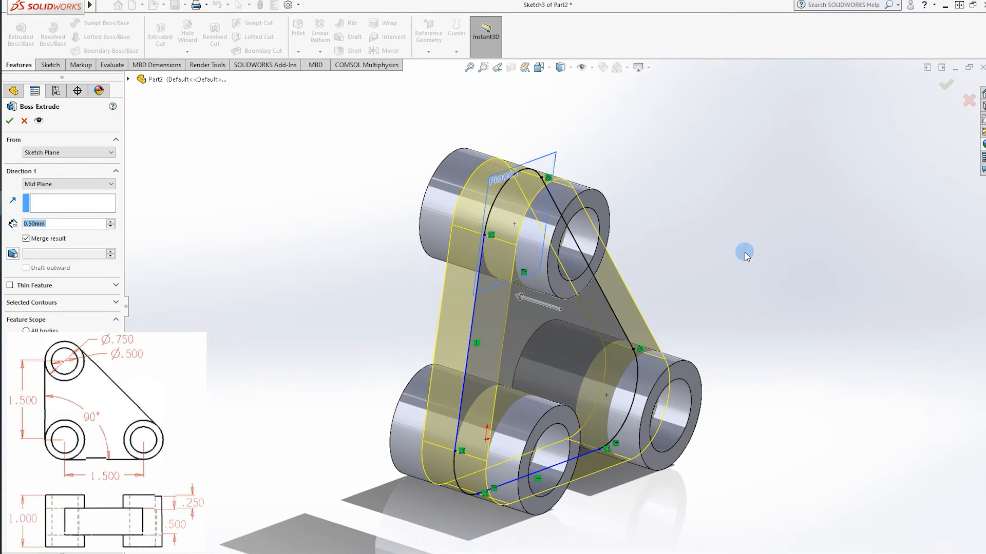
{"action": "middle_click_drag", "start_coordinate": [745, 256], "coordinate": [737, 257]}
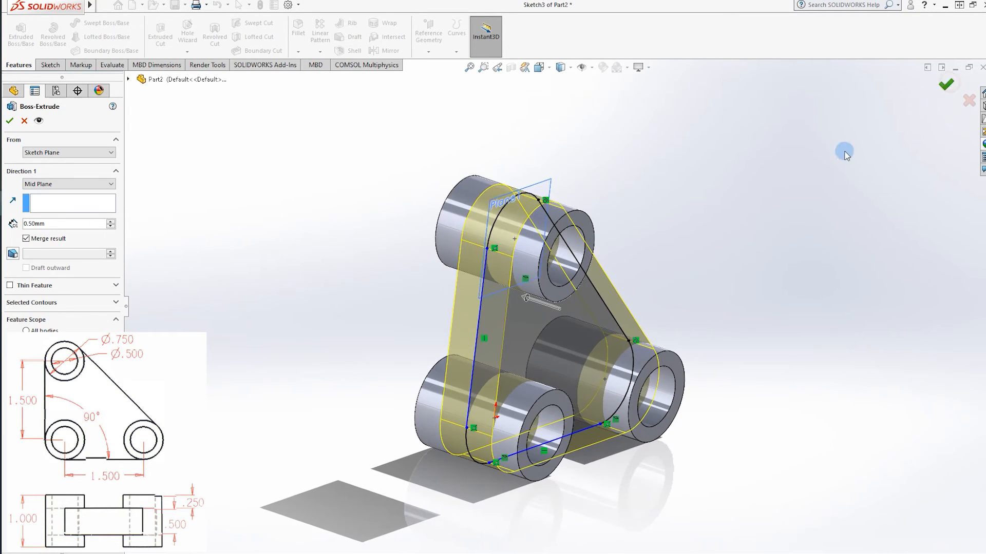
{"action": "left_click", "coordinate": [658, 253]}
Start a constant-size fillet with a 0.05 mm radius on the two long edges of the web's slanted side
{"action": "scroll", "coordinate": [664, 252], "scroll_direction": "up", "scroll_amount": 2}
{"action": "scroll", "coordinate": [664, 252], "scroll_direction": "down", "scroll_amount": 3}
{"action": "middle_click_drag", "start_coordinate": [654, 268], "coordinate": [482, 264]}
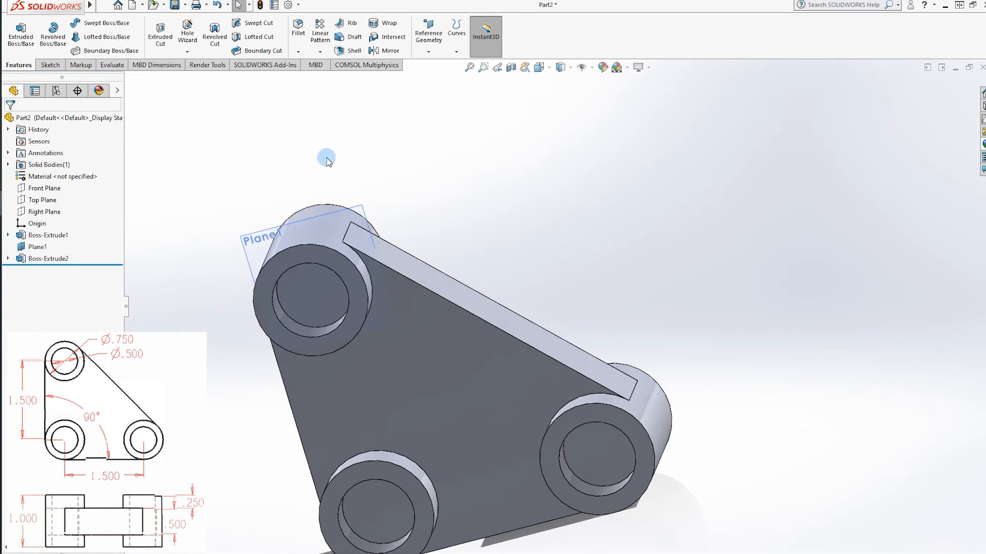
{"action": "left_click", "coordinate": [300, 34]}
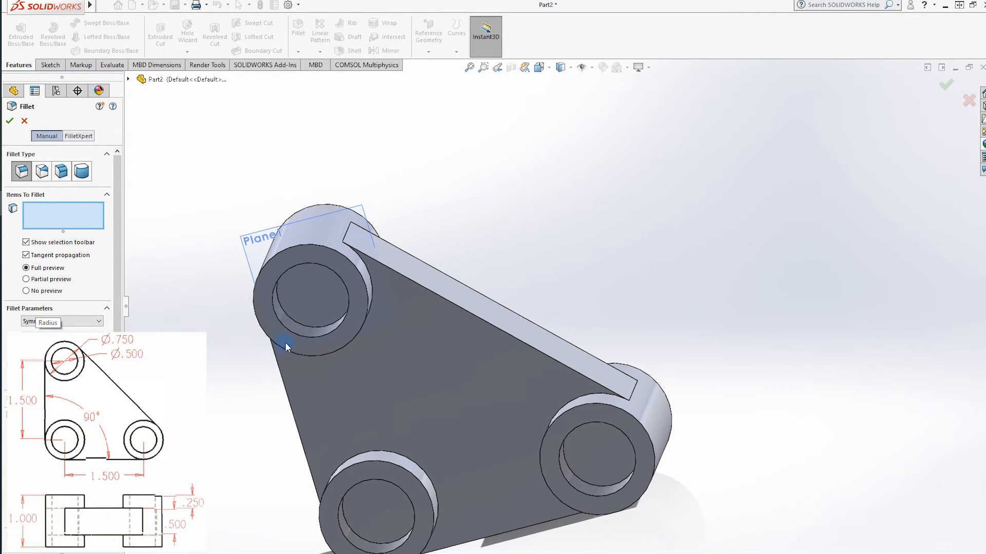
{"action": "left_click", "coordinate": [408, 279]}
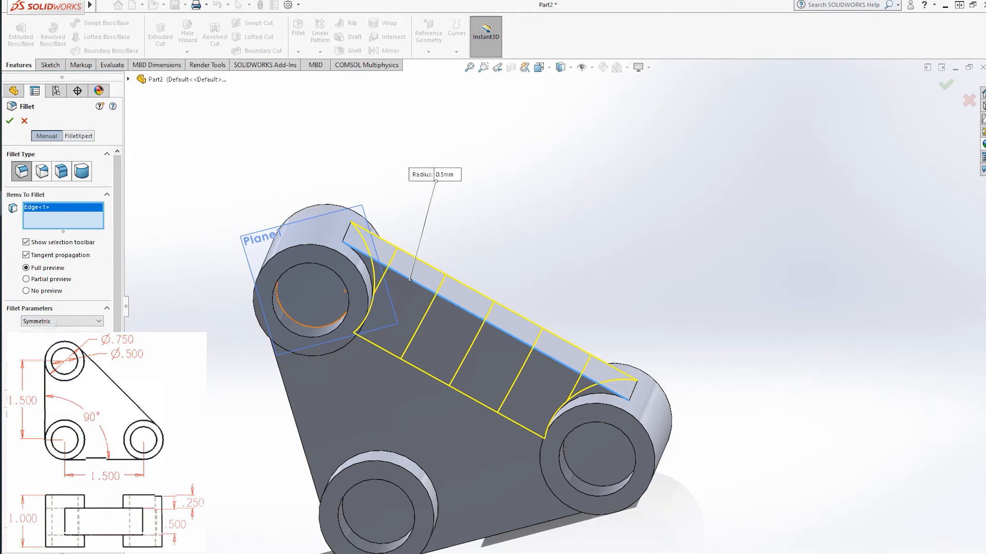
{"action": "type", "text": "0"}
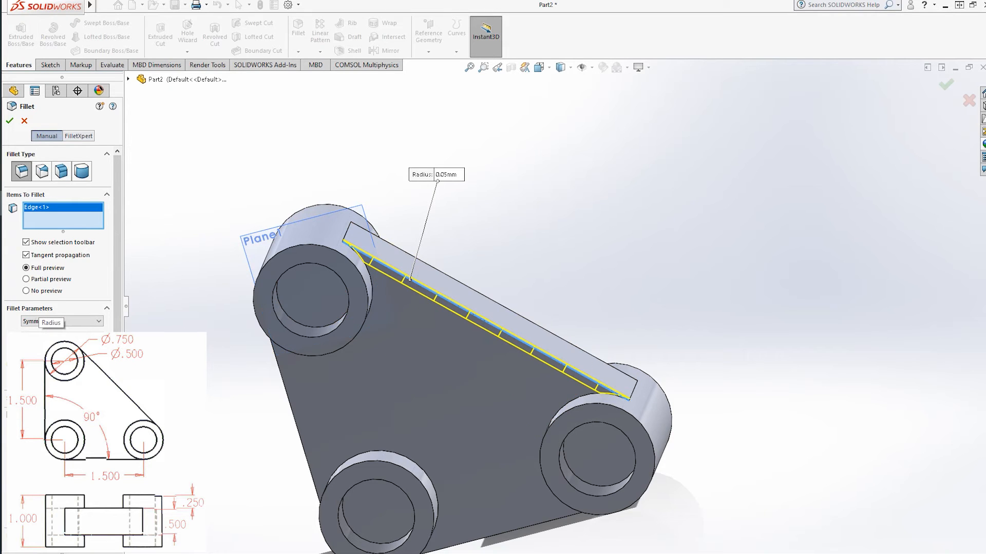
{"action": "left_click", "coordinate": [481, 296]}
{"action": "middle_click_drag", "start_coordinate": [522, 232], "coordinate": [546, 262]}
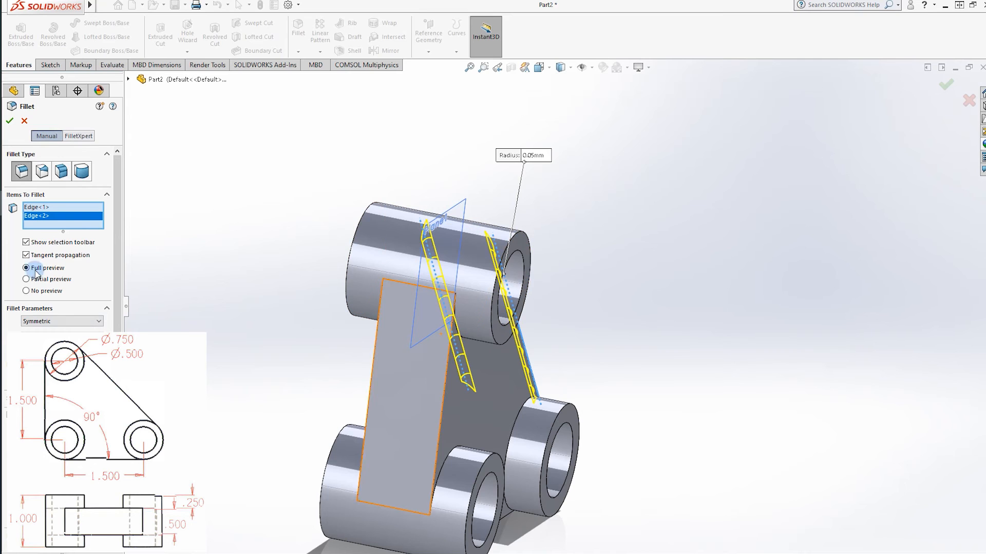
Add both long edges of the web's vertical side and the web's curved junctions with the tubes to the fillet
{"action": "left_click", "coordinate": [458, 340]}
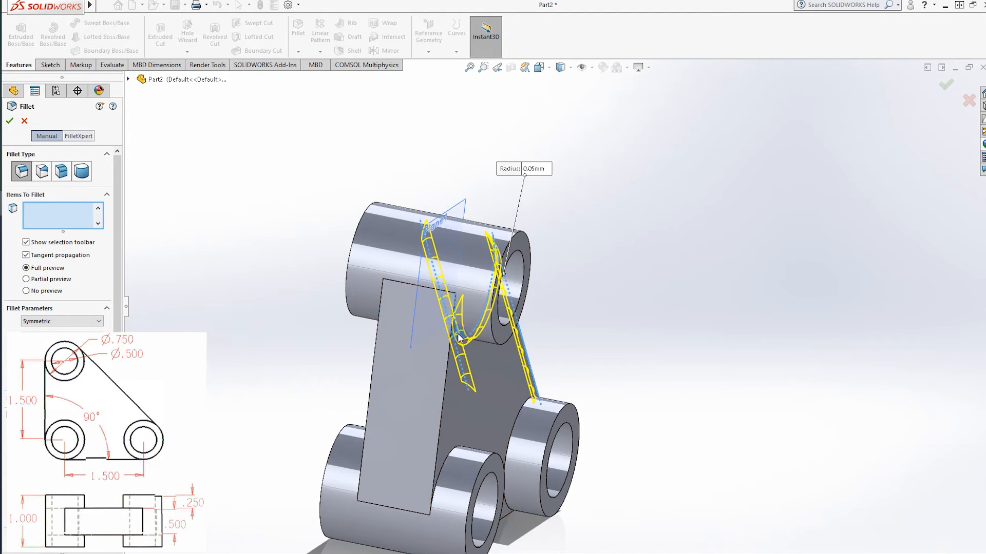
{"action": "left_click", "coordinate": [446, 365]}
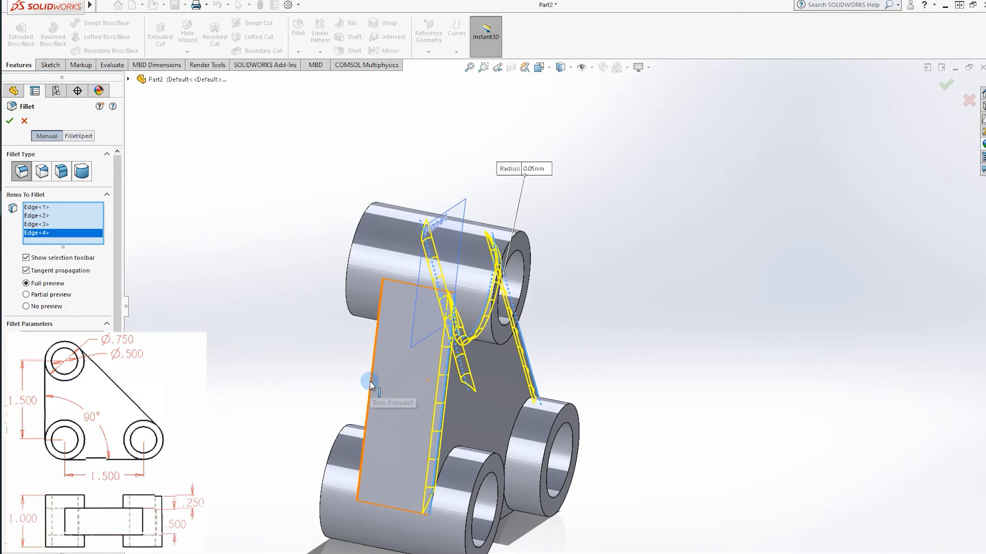
{"action": "left_click", "coordinate": [370, 390]}
{"action": "left_click", "coordinate": [450, 454]}
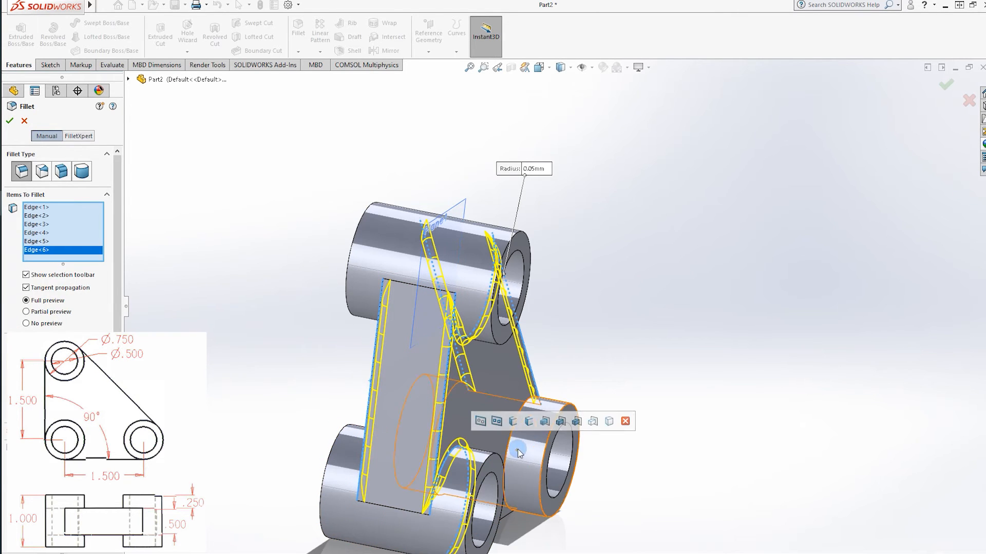
{"action": "left_click", "coordinate": [511, 439]}
Add one more web edge and the web's opposite triangular face to the fillet selection
{"action": "middle_click_drag", "start_coordinate": [625, 354], "coordinate": [620, 411]}
{"action": "left_click", "coordinate": [525, 430]}
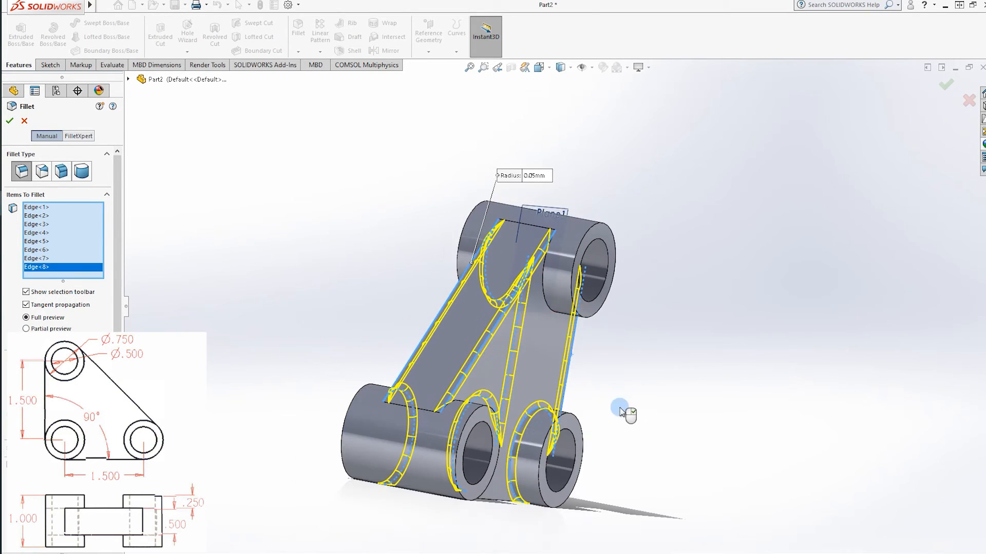
{"action": "left_click", "coordinate": [543, 300]}
{"action": "middle_click_drag", "start_coordinate": [631, 346], "coordinate": [635, 284]}
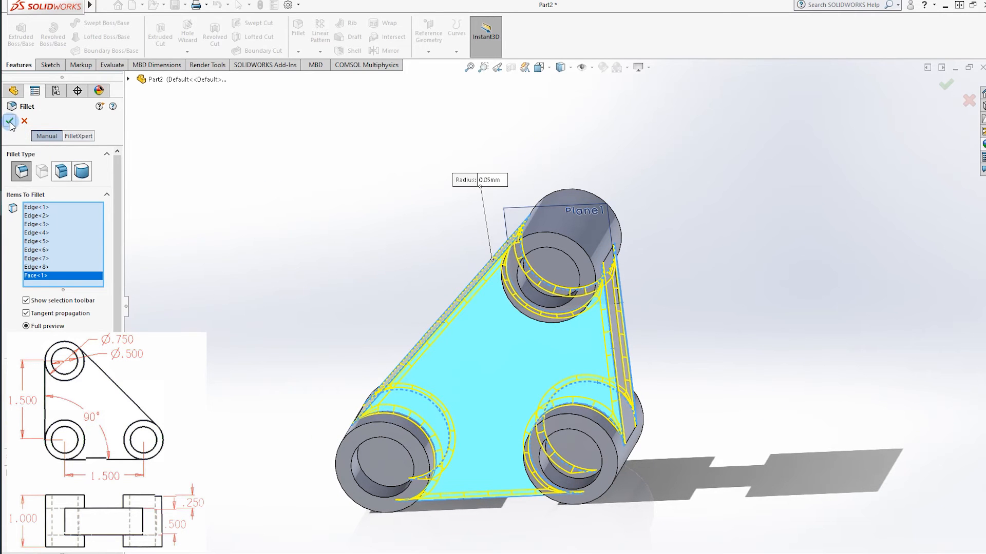
Add the outer circular rim edges at both ends of all three tubes to the 0.05 mm fillet and complete it
{"action": "middle_click_drag", "start_coordinate": [561, 273], "coordinate": [449, 211]}
{"action": "left_click", "coordinate": [466, 215]}
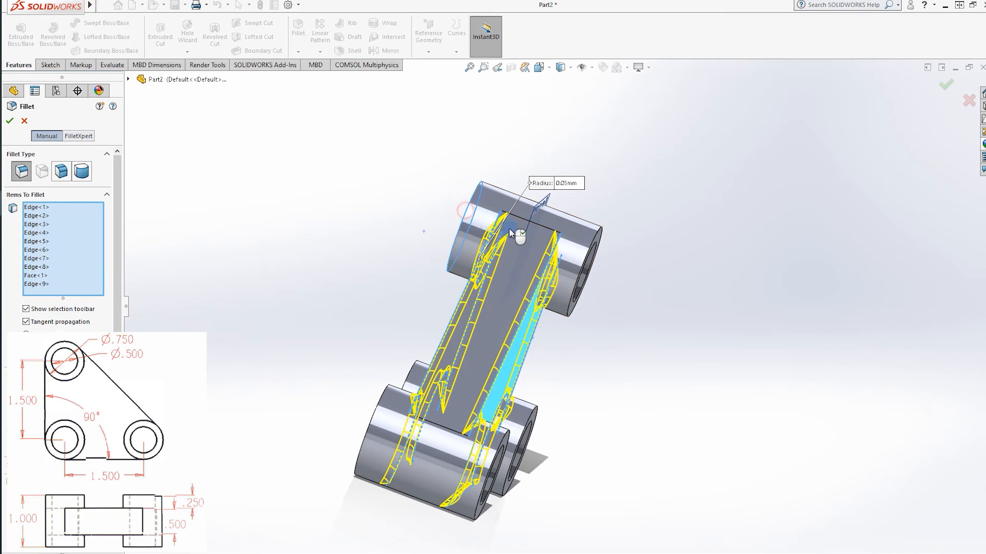
{"action": "left_click", "coordinate": [597, 252]}
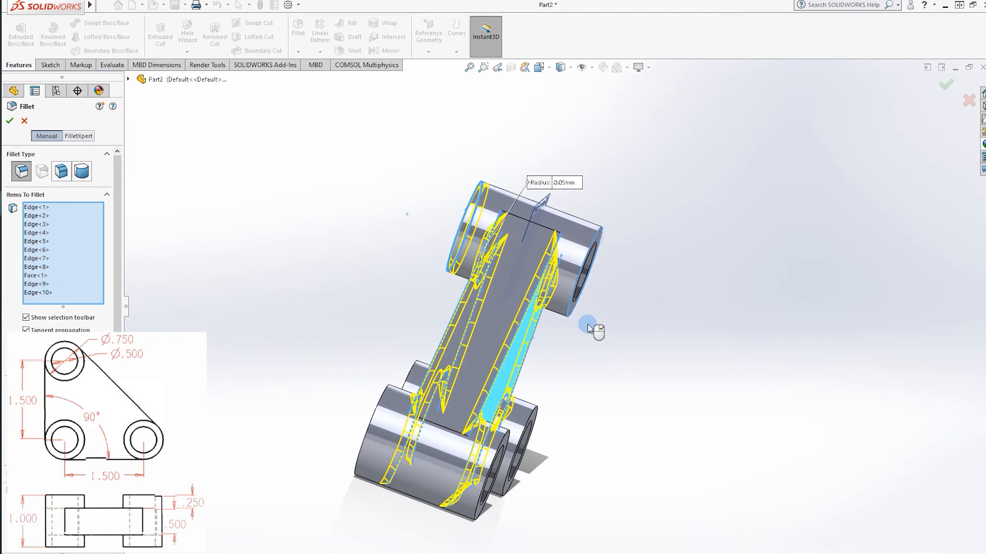
{"action": "left_click", "coordinate": [532, 417]}
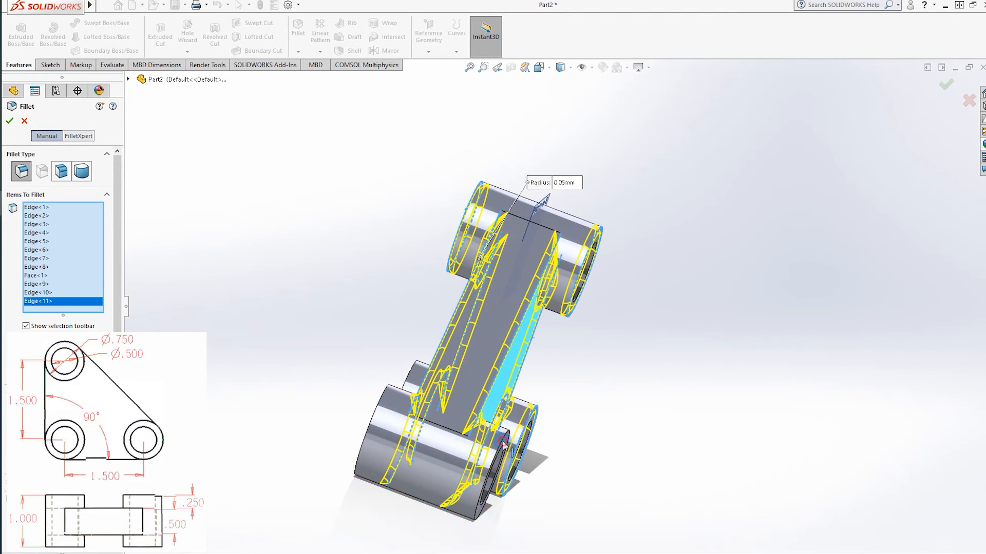
{"action": "left_click", "coordinate": [497, 446]}
{"action": "left_click", "coordinate": [378, 408]}
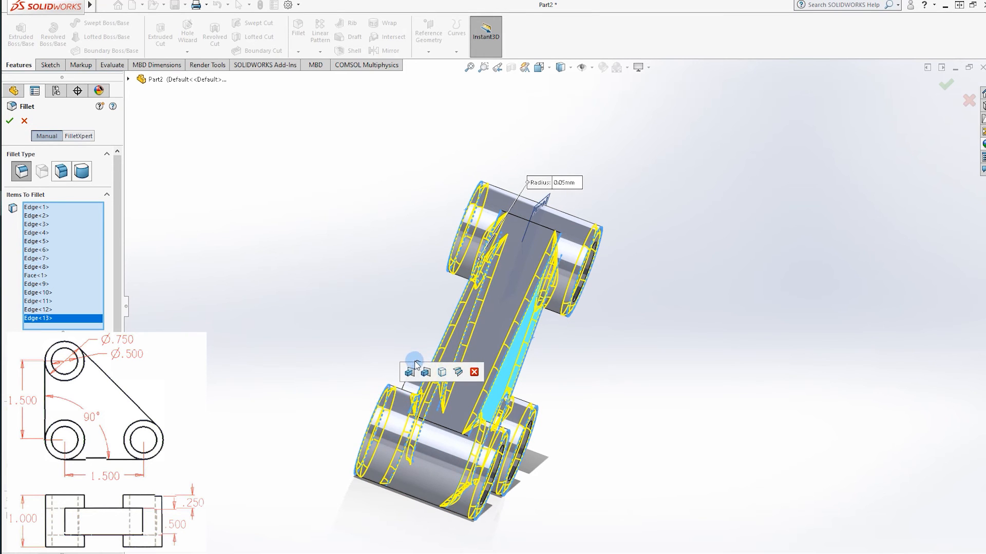
{"action": "middle_click_drag", "start_coordinate": [413, 314], "coordinate": [334, 386]}
{"action": "left_click", "coordinate": [293, 353]}
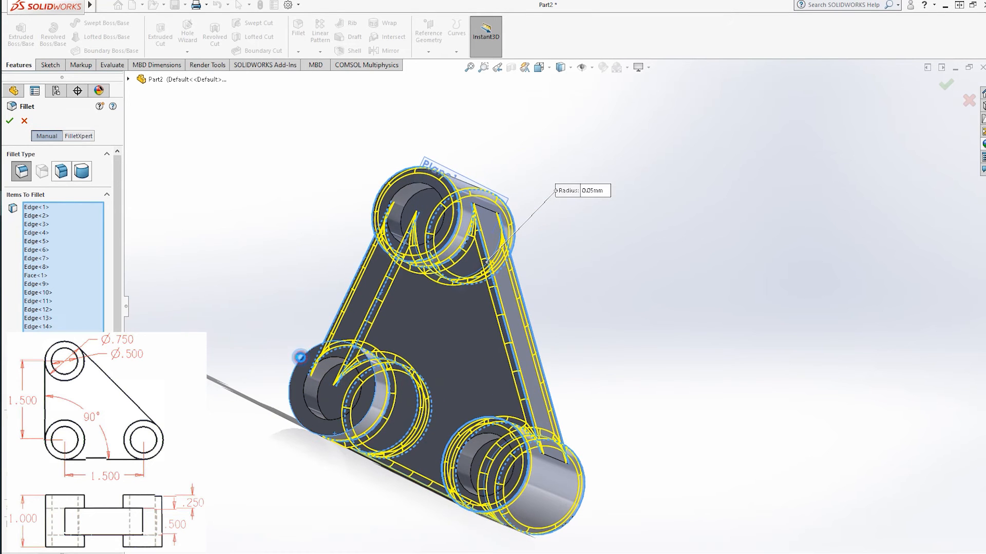
{"action": "left_click", "coordinate": [8, 122]}
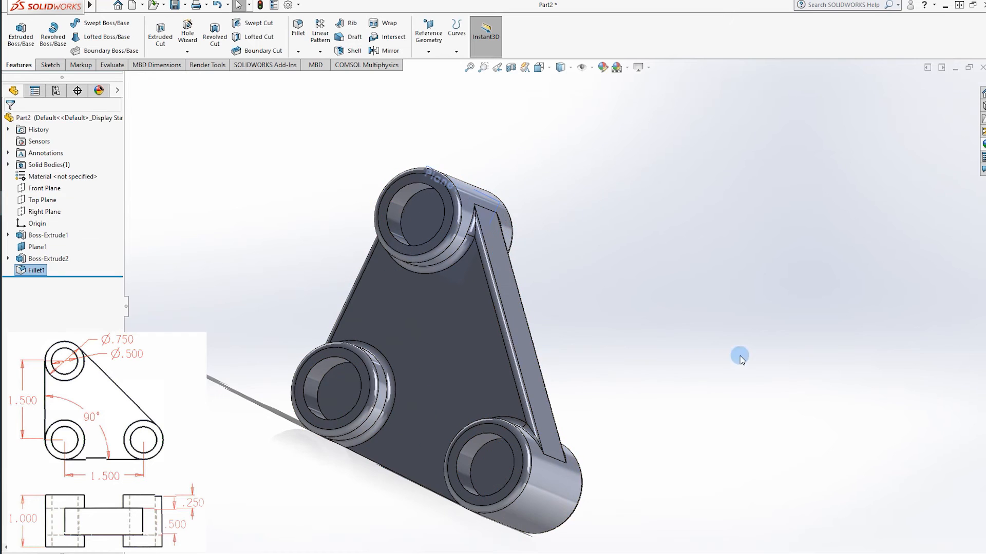
Hide the reference plane Plane1 used for the web
{"action": "middle_click_drag", "start_coordinate": [592, 304], "coordinate": [660, 350]}
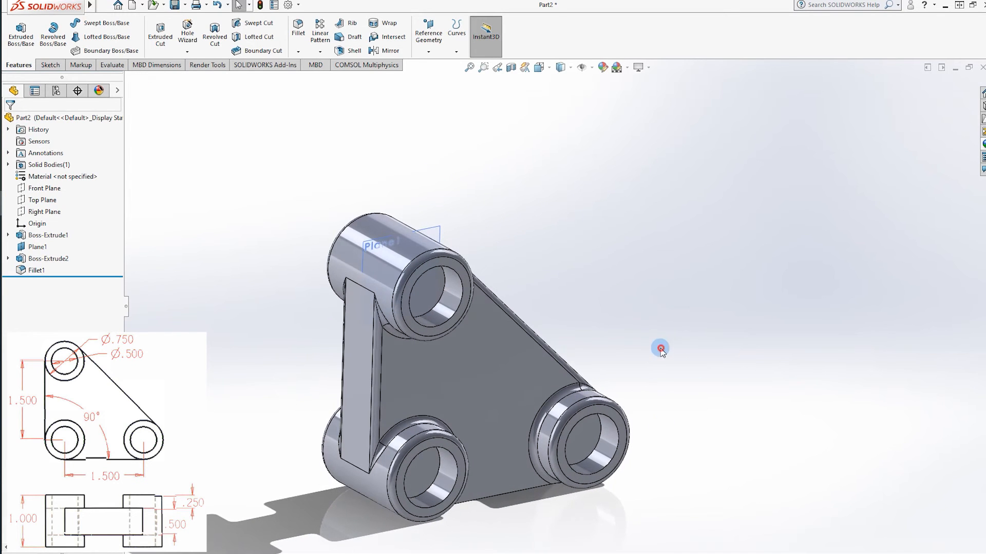
{"action": "right_click", "coordinate": [39, 247]}
{"action": "left_click", "coordinate": [57, 231]}
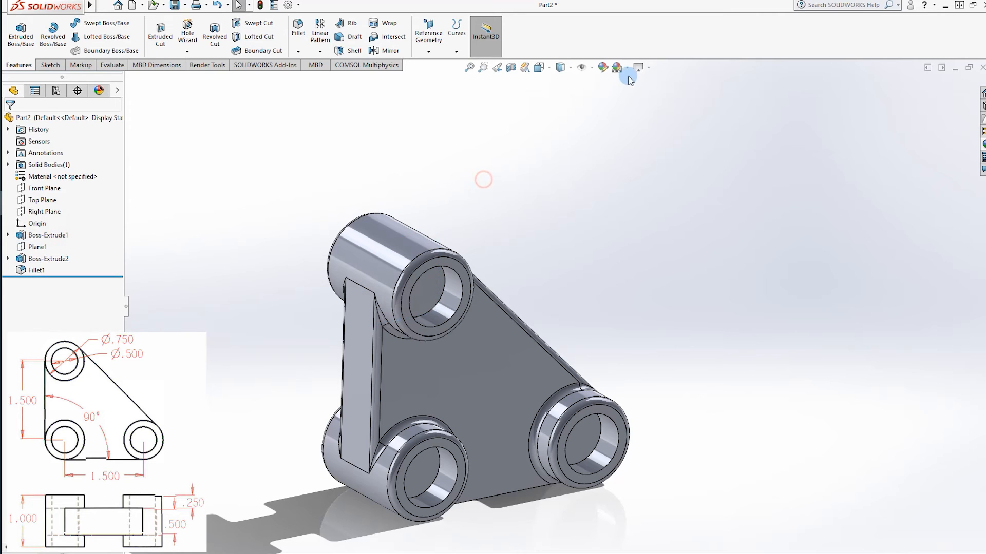
Apply the polished steel appearance to the whole part and change its colour to red
{"action": "left_click", "coordinate": [597, 71]}
{"action": "left_click", "coordinate": [876, 134]}
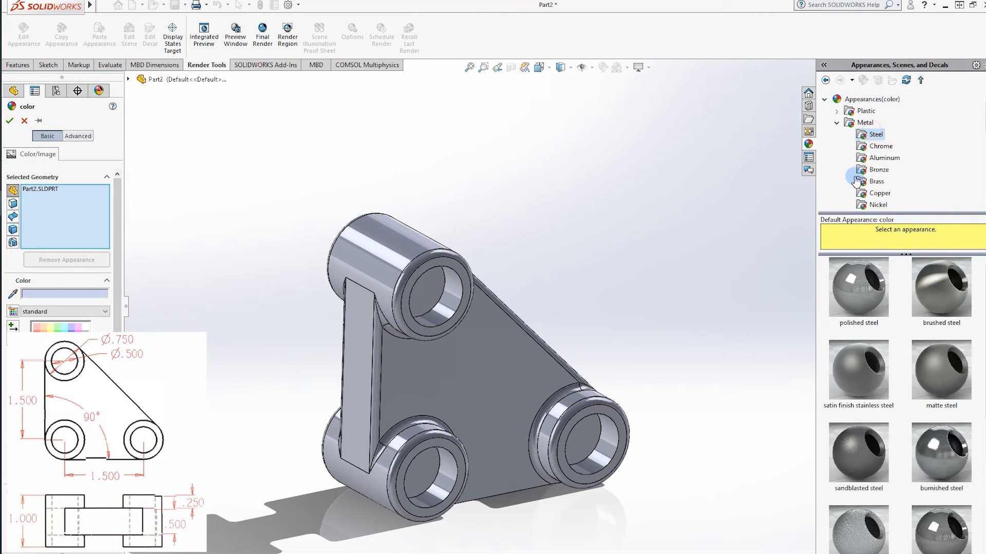
{"action": "left_click_drag", "start_coordinate": [859, 287], "coordinate": [467, 375]}
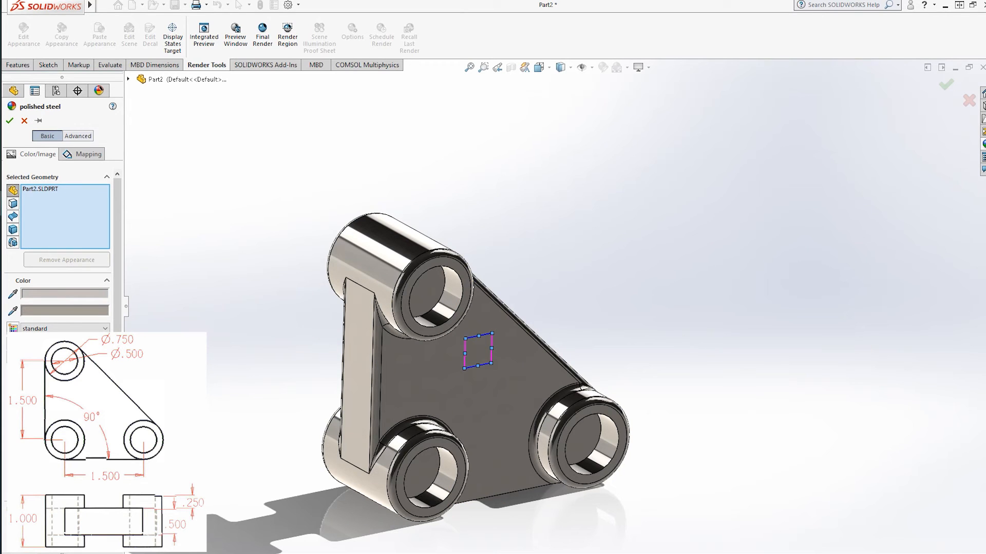
{"action": "left_click", "coordinate": [29, 351]}
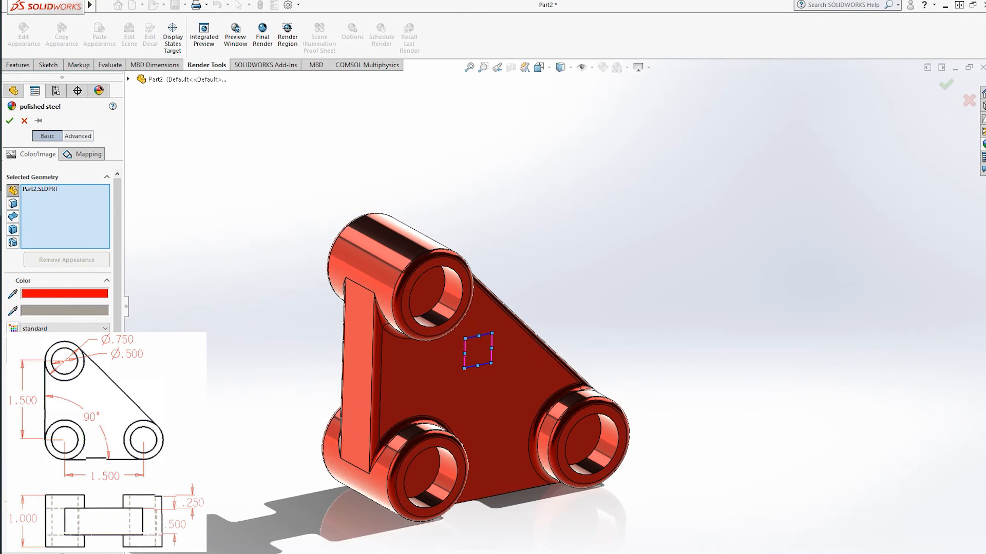
{"action": "left_click", "coordinate": [944, 86]}
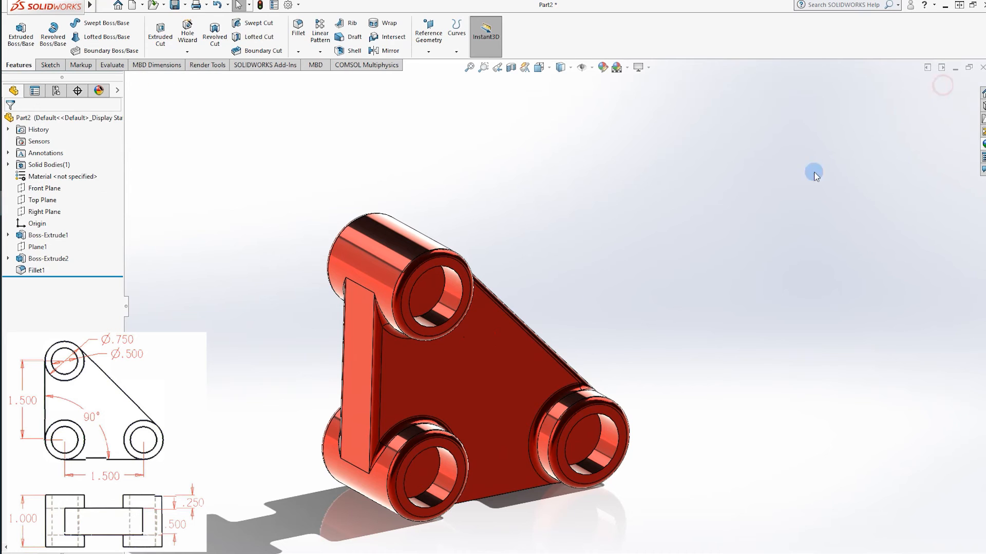
Start a new sketch on the ring-shaped end face of the upper tube and view it face-on
{"action": "left_click", "coordinate": [635, 263]}
{"action": "scroll", "coordinate": [609, 290], "scroll_direction": "up", "scroll_amount": 2}
{"action": "scroll", "coordinate": [587, 287], "scroll_direction": "down", "scroll_amount": 3}
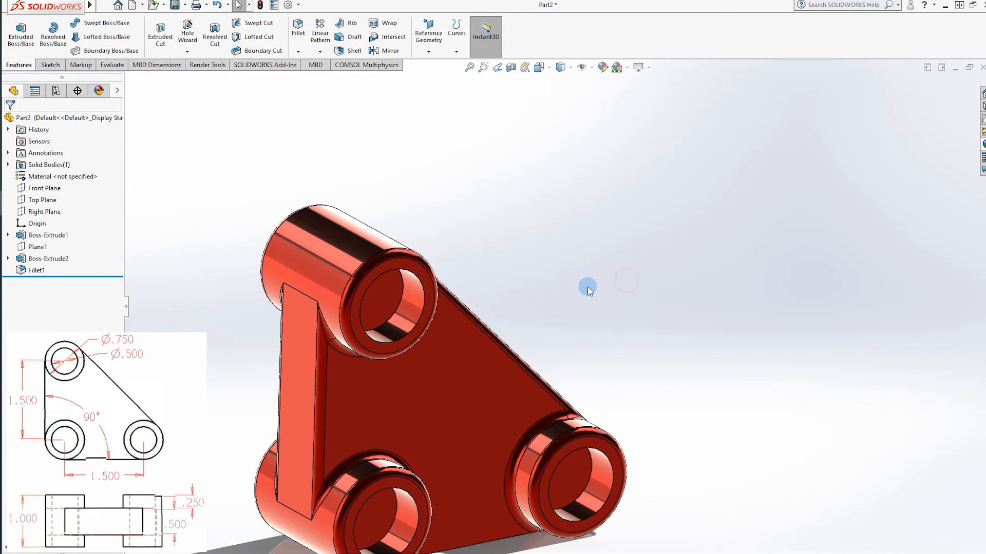
{"action": "scroll", "coordinate": [596, 337], "scroll_direction": "up", "scroll_amount": 3}
{"action": "scroll", "coordinate": [483, 347], "scroll_direction": "down", "scroll_amount": 2}
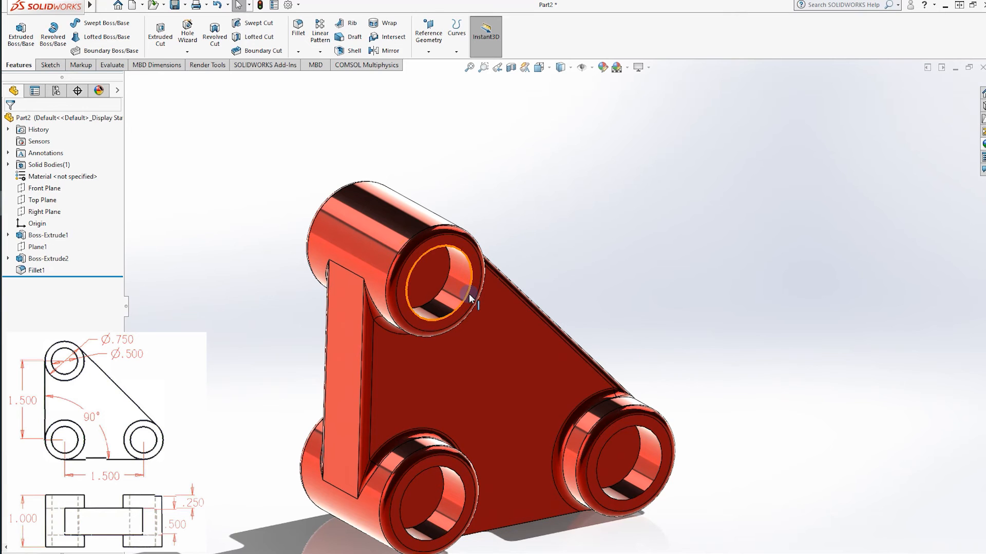
{"action": "right_click", "coordinate": [430, 242]}
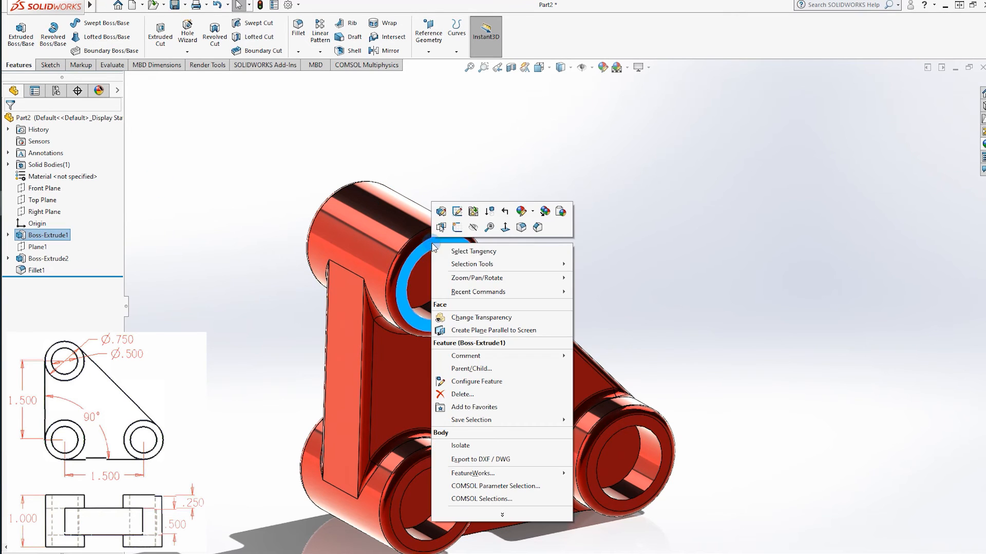
{"action": "left_click", "coordinate": [457, 229]}
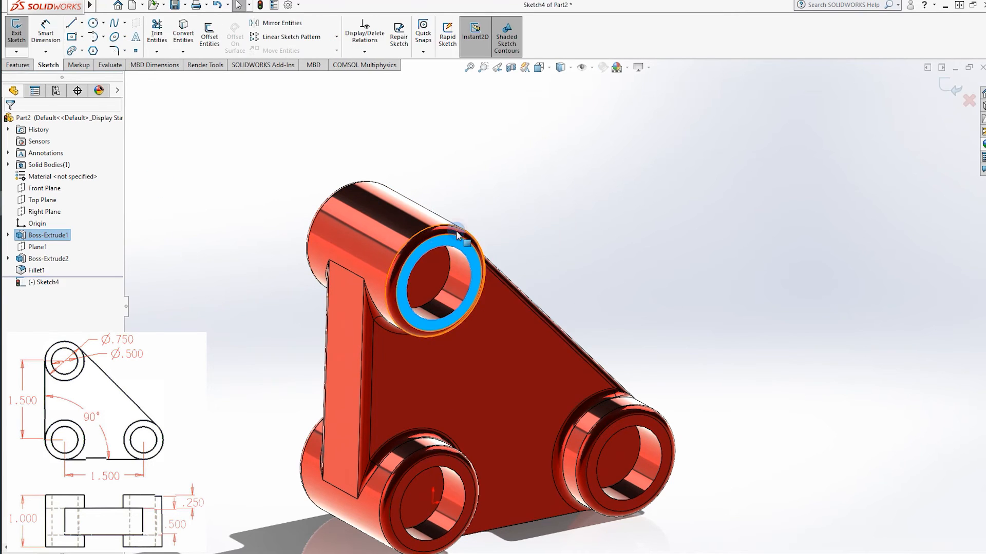
{"action": "left_click", "coordinate": [559, 69]}
{"action": "left_click", "coordinate": [594, 128]}
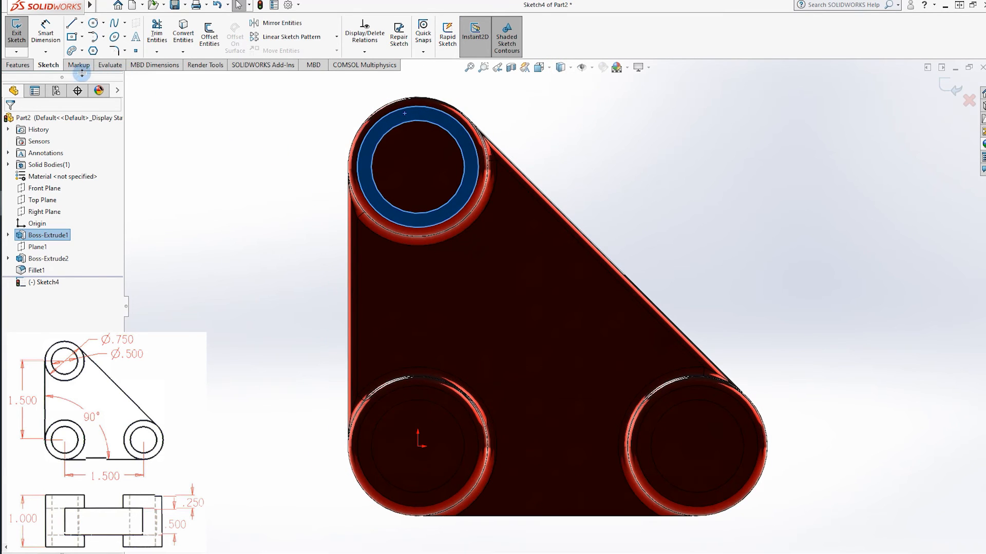
{"action": "left_click", "coordinate": [628, 150]}
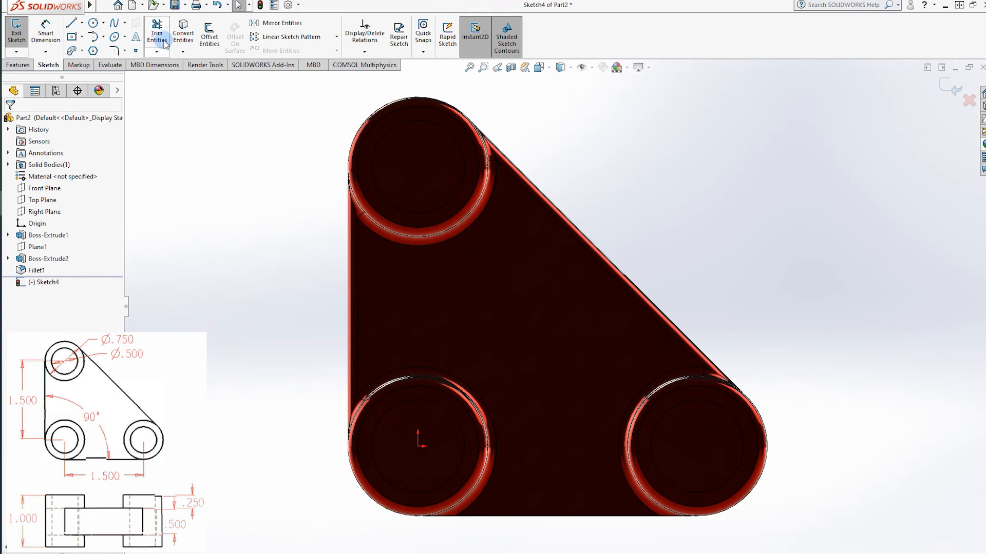
Convert the circular faces closing the bores of all three tubes into sketch circles
{"action": "left_click", "coordinate": [183, 40]}
{"action": "left_click", "coordinate": [424, 135]}
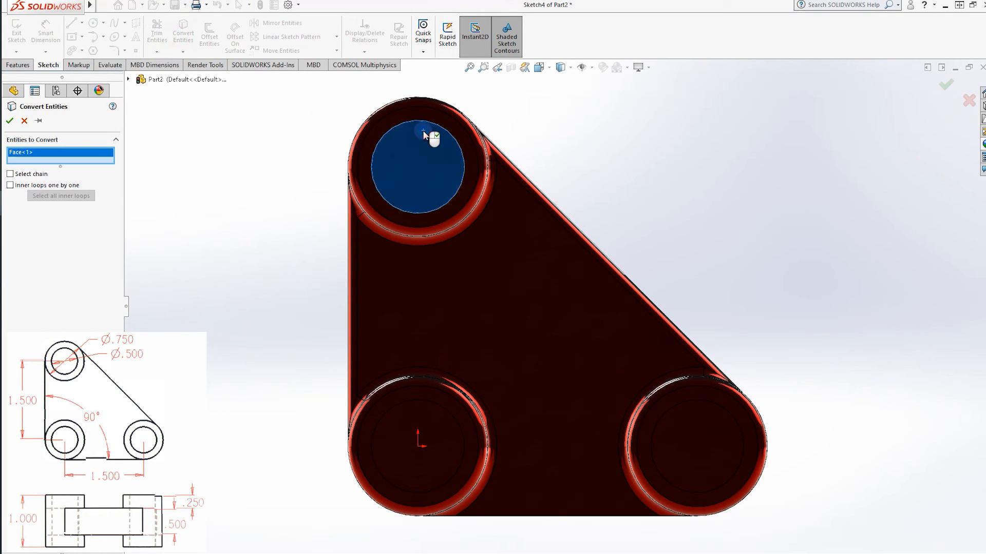
{"action": "left_click", "coordinate": [10, 123]}
{"action": "left_click", "coordinate": [638, 199]}
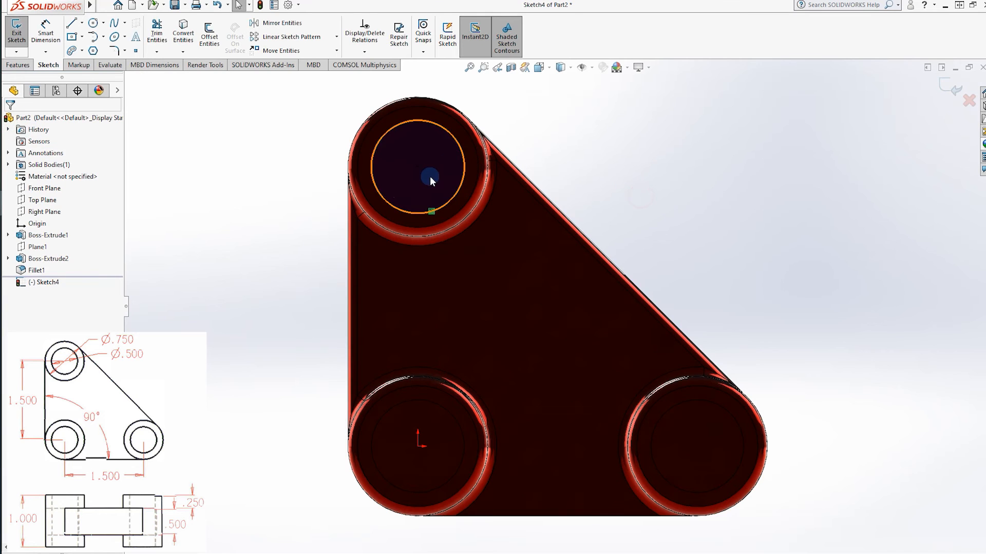
{"action": "left_click", "coordinate": [196, 31]}
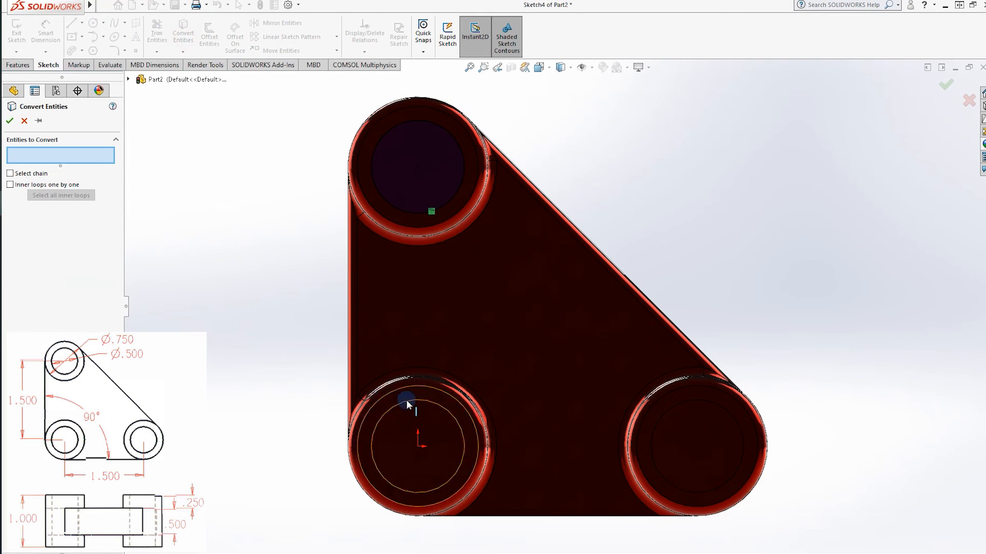
{"action": "left_click", "coordinate": [430, 408]}
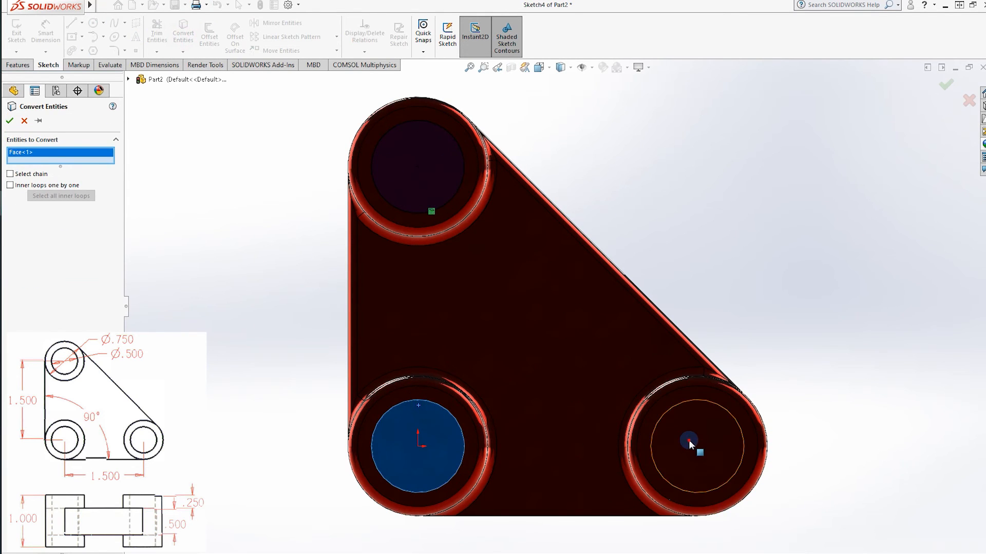
{"action": "left_click", "coordinate": [688, 444]}
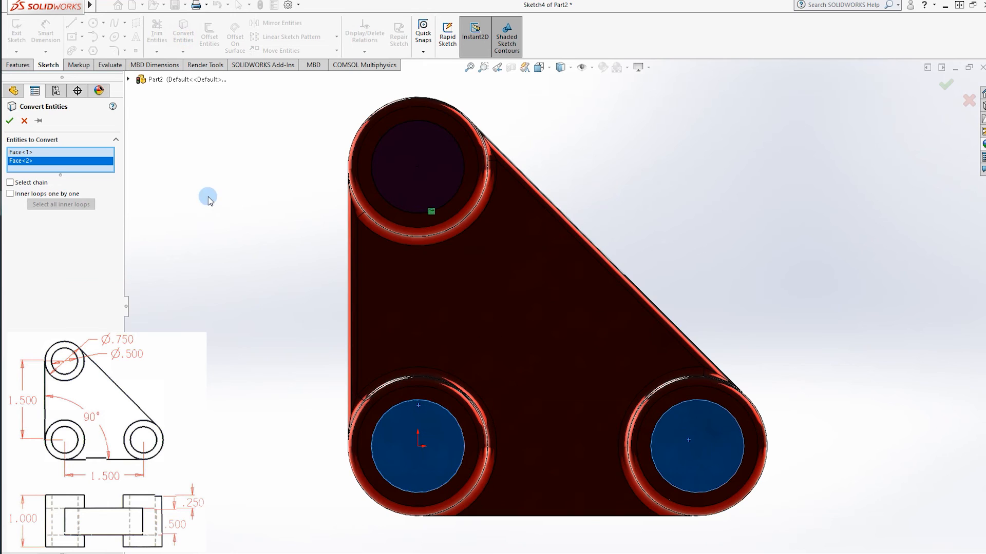
{"action": "left_click", "coordinate": [10, 121]}
{"action": "left_click", "coordinate": [696, 189]}
Cut the three converted circles with an Extruded Cut set to Through All, opening the tube bores
{"action": "left_click", "coordinate": [27, 67]}
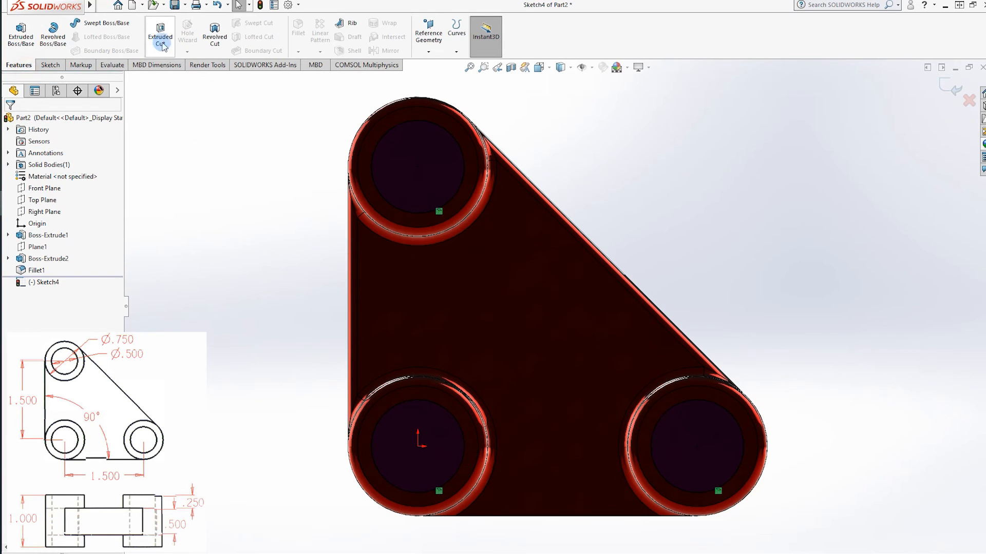
{"action": "left_click", "coordinate": [160, 33]}
{"action": "left_click", "coordinate": [435, 171]}
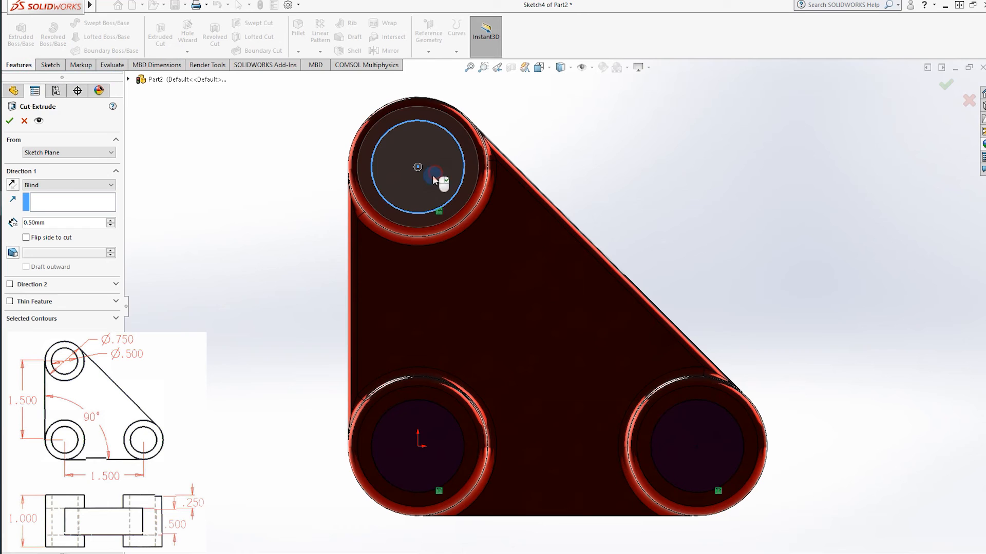
{"action": "left_click", "coordinate": [433, 417]}
{"action": "left_click", "coordinate": [663, 446]}
{"action": "middle_click_drag", "start_coordinate": [695, 279], "coordinate": [752, 309]}
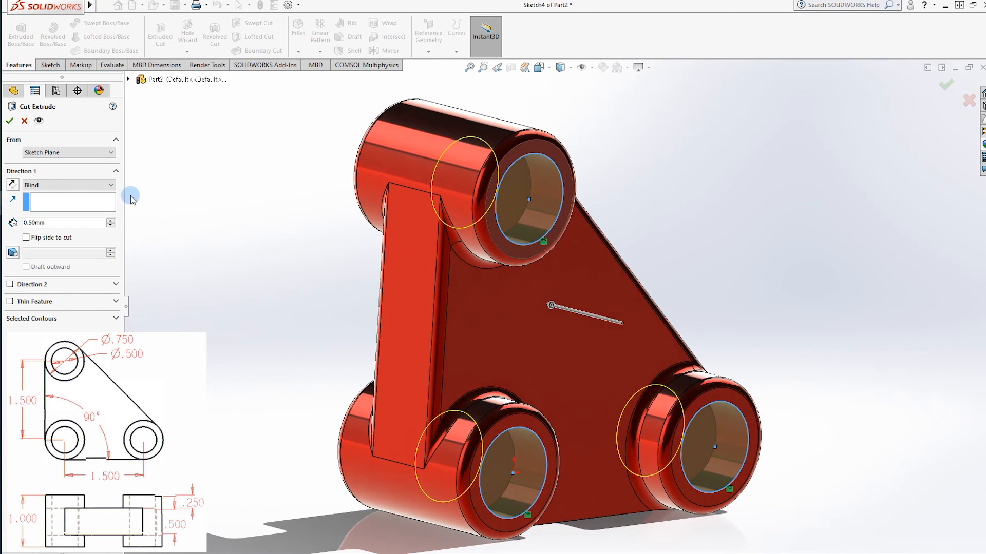
{"action": "left_click", "coordinate": [51, 185]}
{"action": "left_click", "coordinate": [41, 201]}
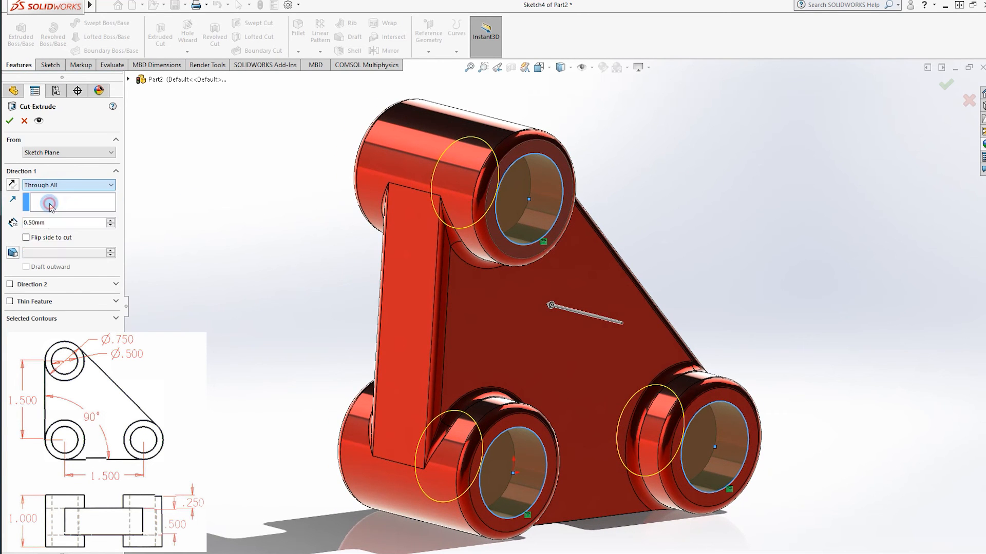
{"action": "left_click", "coordinate": [11, 122]}
Start a constant-size fillet with a 0.05 mm radius on the bore edges at the near end of all three tubes
{"action": "middle_click_drag", "start_coordinate": [739, 205], "coordinate": [711, 211]}
{"action": "scroll", "coordinate": [719, 289], "scroll_direction": "down", "scroll_amount": 5}
{"action": "scroll", "coordinate": [719, 289], "scroll_direction": "up", "scroll_amount": 2}
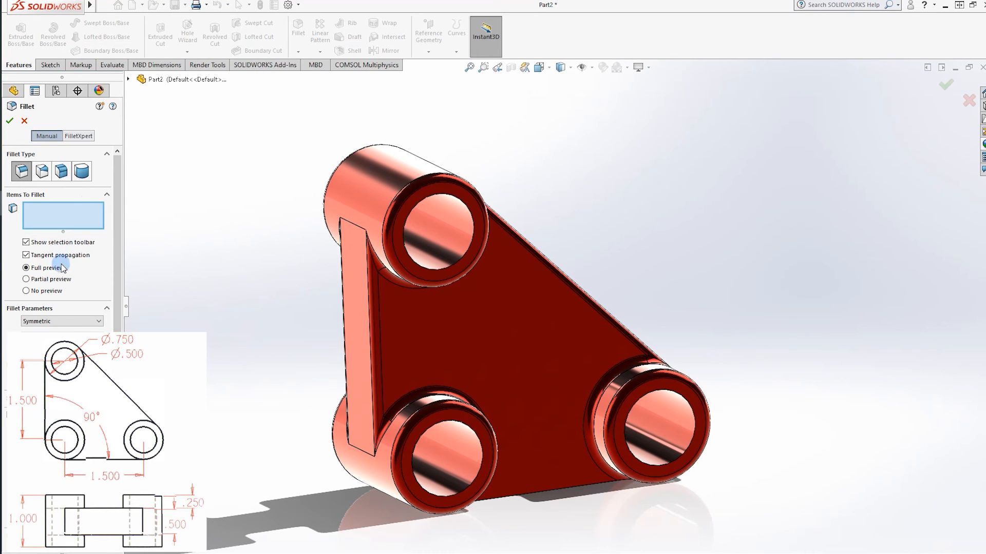
{"action": "left_click", "coordinate": [472, 237]}
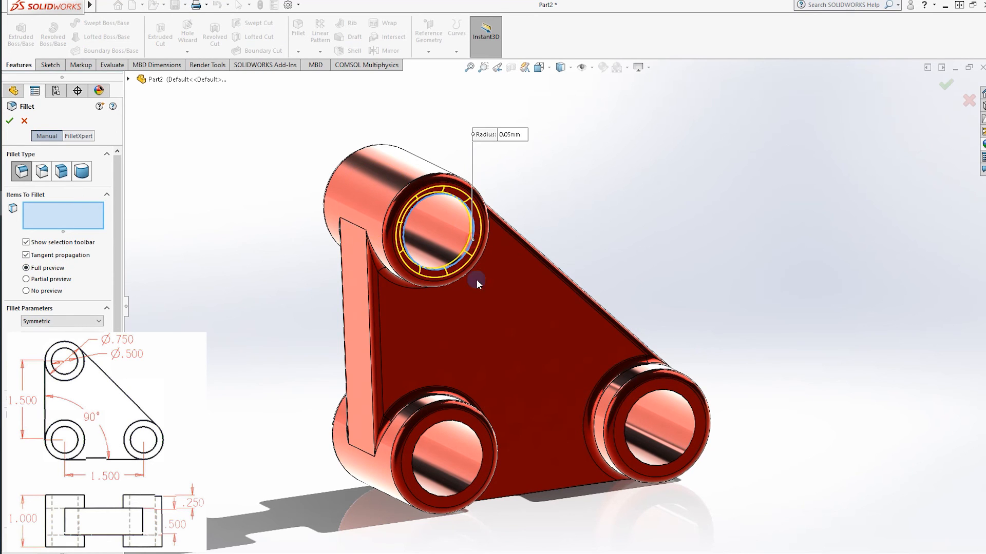
{"action": "left_click", "coordinate": [477, 435]}
{"action": "left_click", "coordinate": [646, 401]}
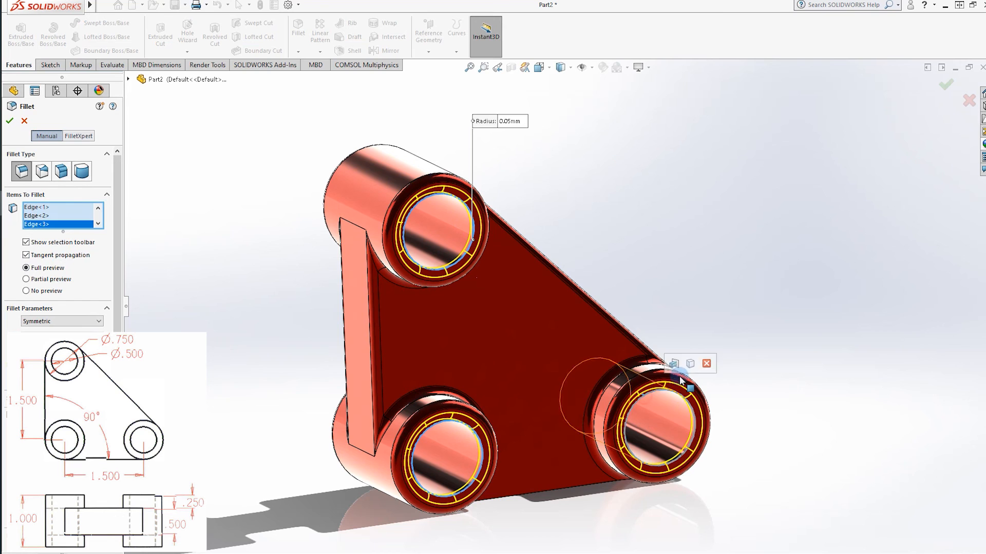
Add the upper tube's bore face and the other two tubes' bore edges at the opposite end, and complete the fillet
{"action": "middle_click_drag", "start_coordinate": [662, 390], "coordinate": [774, 287]}
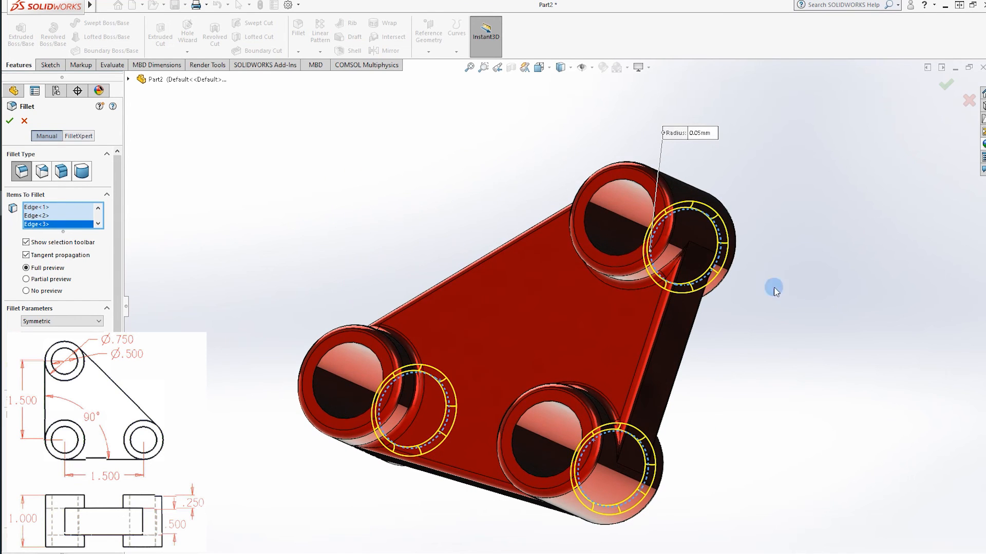
{"action": "left_click", "coordinate": [615, 183]}
{"action": "left_click", "coordinate": [562, 403]}
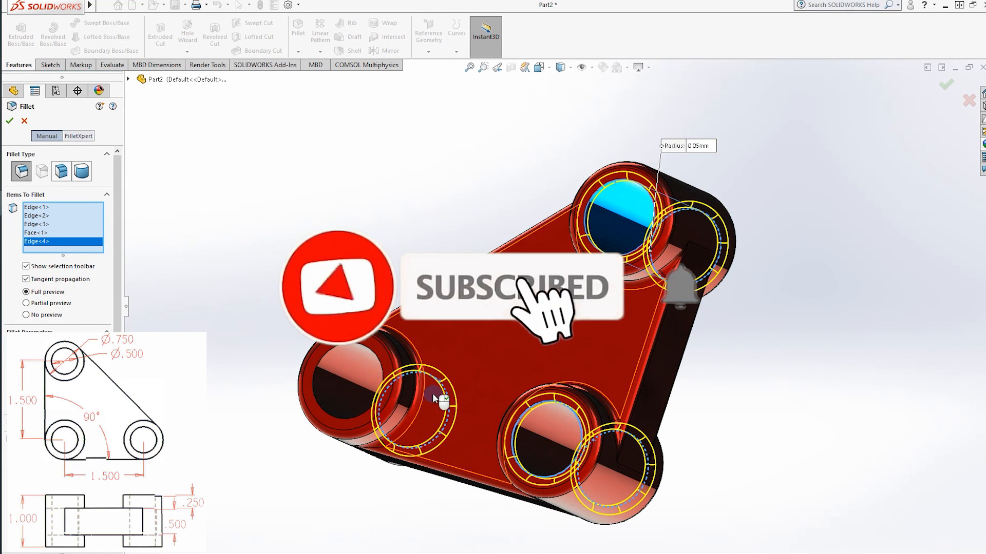
{"action": "left_click", "coordinate": [366, 351]}
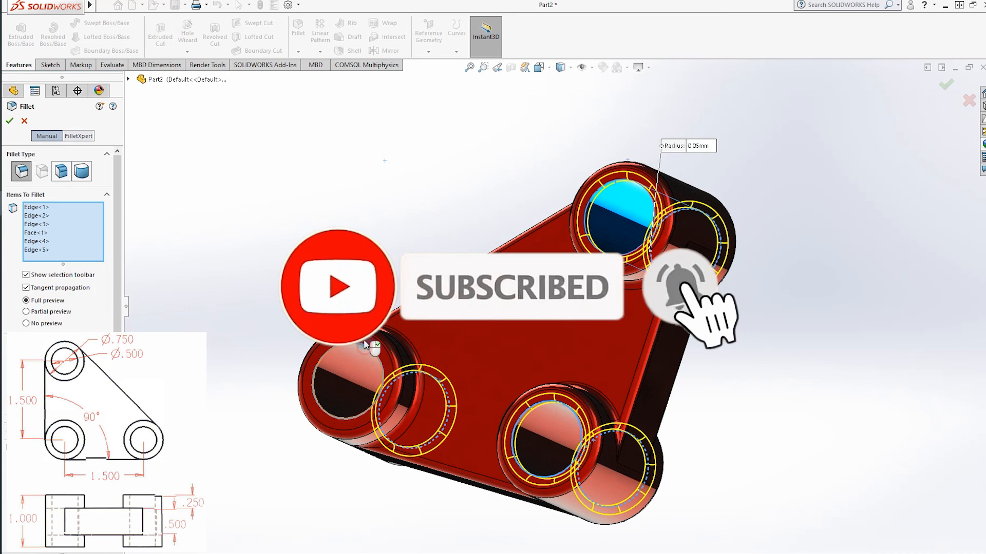
{"action": "left_click", "coordinate": [11, 121]}
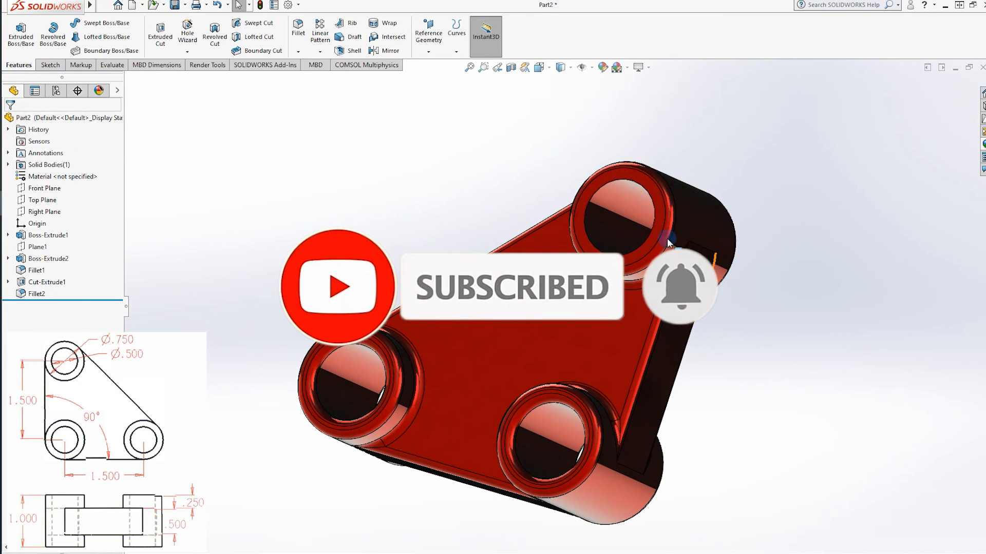
{"action": "scroll", "coordinate": [614, 210], "scroll_direction": "down", "scroll_amount": 3}
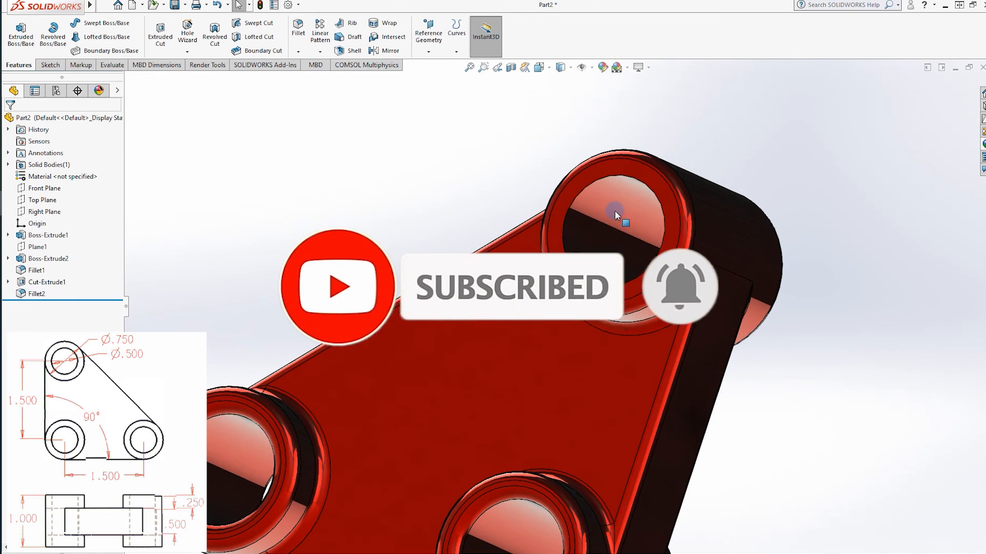
Fillet the remaining sharp bore edge at the near end of the upper tube with a 0.05 mm radius
{"action": "left_click", "coordinate": [295, 31]}
{"action": "left_click", "coordinate": [642, 181]}
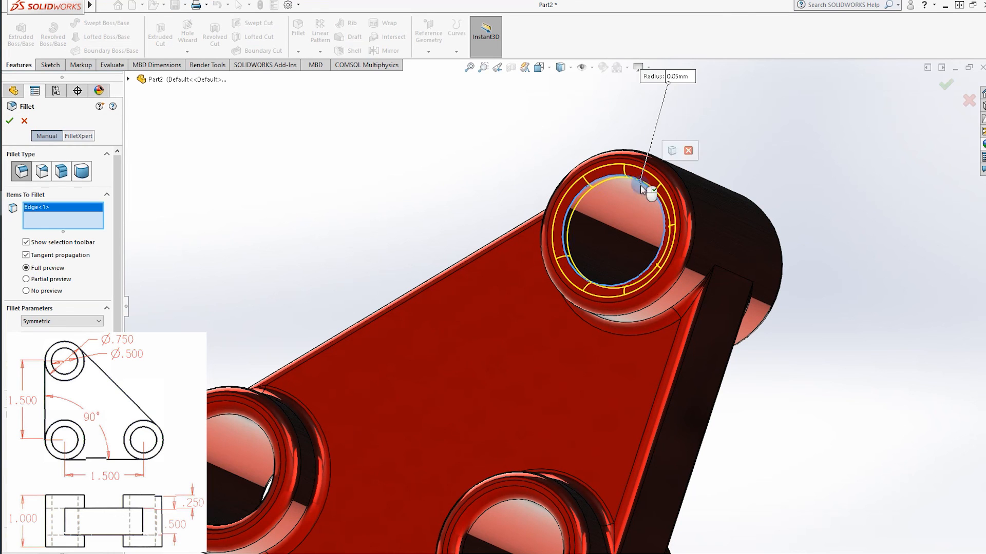
{"action": "left_click", "coordinate": [10, 121]}
{"action": "left_click", "coordinate": [806, 167]}
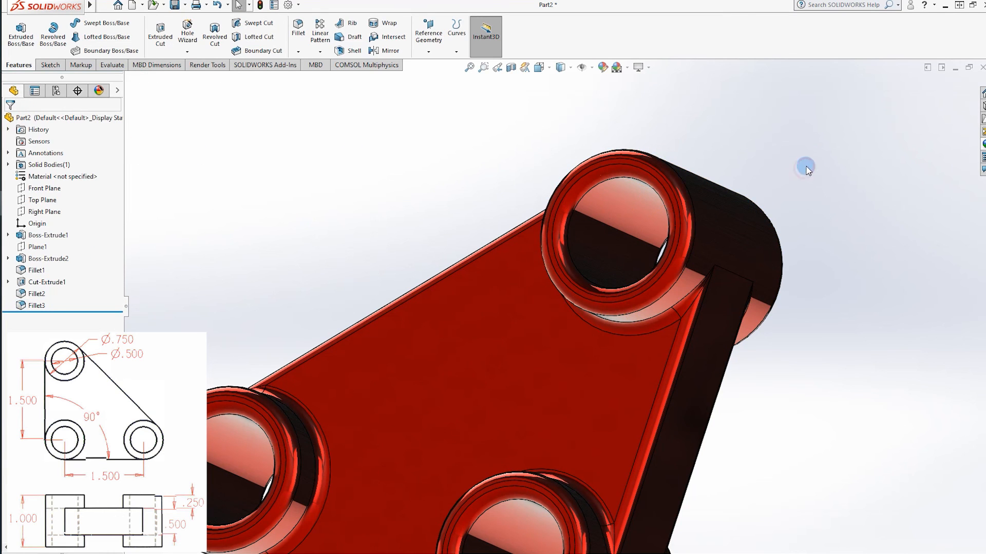
Examine the finished bracket's tubes, web and filleted bore edges from several sides, ending in the isometric view
{"action": "middle_click_drag", "start_coordinate": [856, 124], "coordinate": [725, 144]}
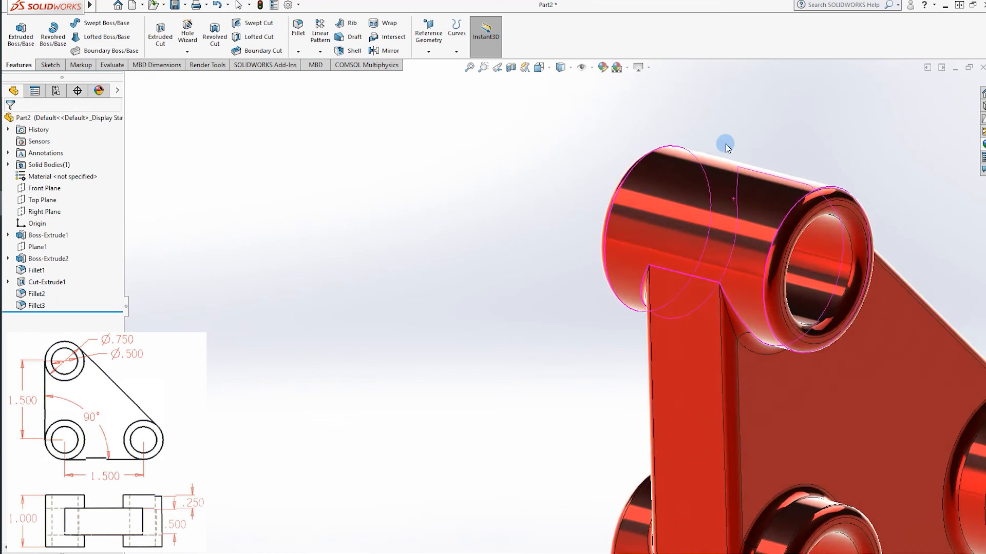
{"action": "scroll", "coordinate": [781, 203], "scroll_direction": "up", "scroll_amount": 4}
{"action": "scroll", "coordinate": [826, 195], "scroll_direction": "down", "scroll_amount": 2}
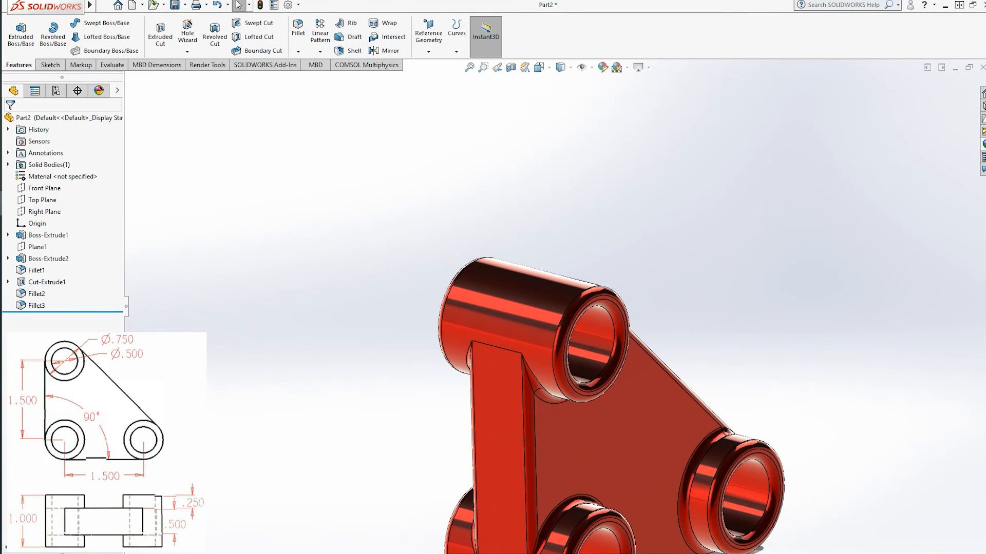
{"action": "scroll", "coordinate": [730, 198], "scroll_direction": "down", "scroll_amount": 2}
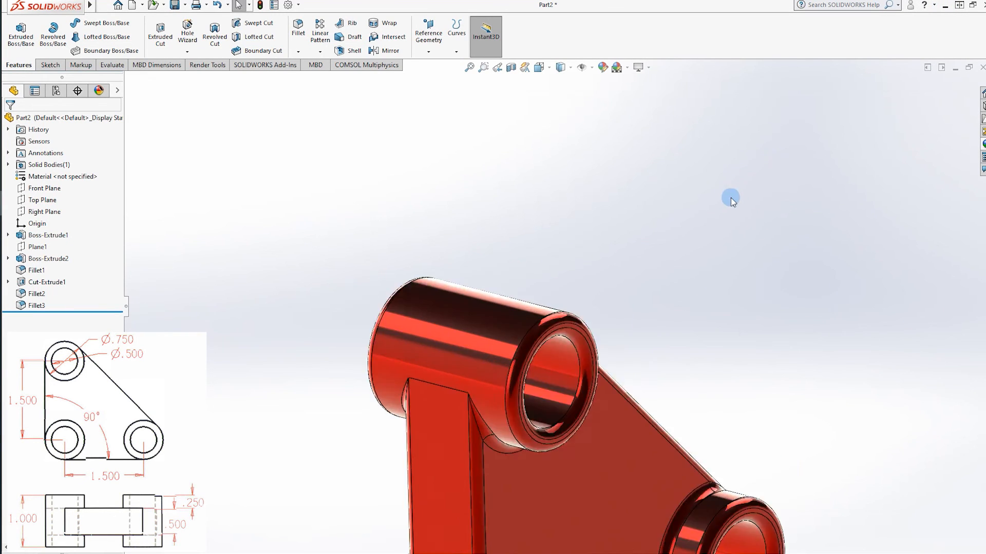
{"action": "scroll", "coordinate": [681, 335], "scroll_direction": "up", "scroll_amount": 4}
{"action": "scroll", "coordinate": [598, 386], "scroll_direction": "down", "scroll_amount": 2}
{"action": "scroll", "coordinate": [599, 386], "scroll_direction": "up", "scroll_amount": 3}
{"action": "scroll", "coordinate": [587, 279], "scroll_direction": "down", "scroll_amount": 3}
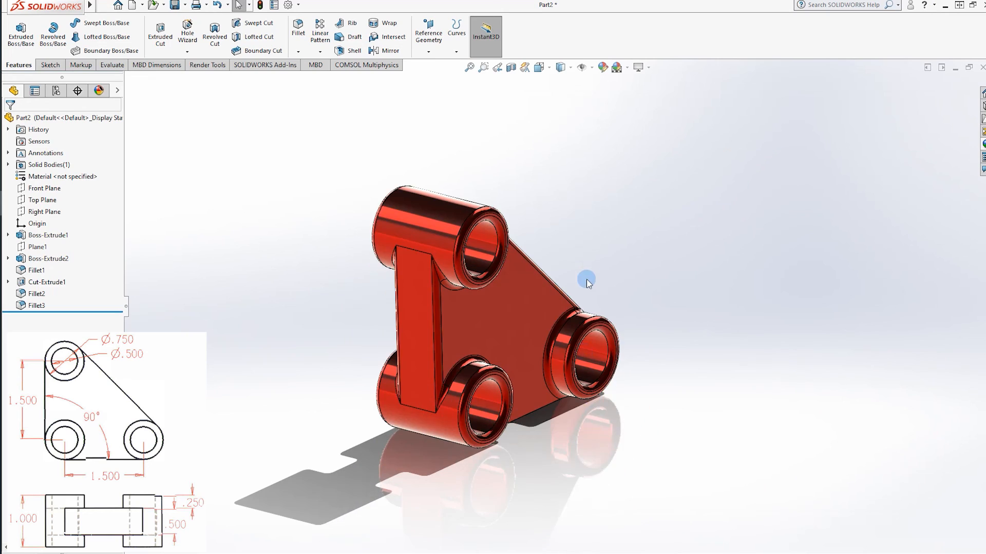
{"action": "middle_click_drag", "start_coordinate": [587, 279], "coordinate": [795, 456]}
{"action": "key", "text": "ctrl+7"}
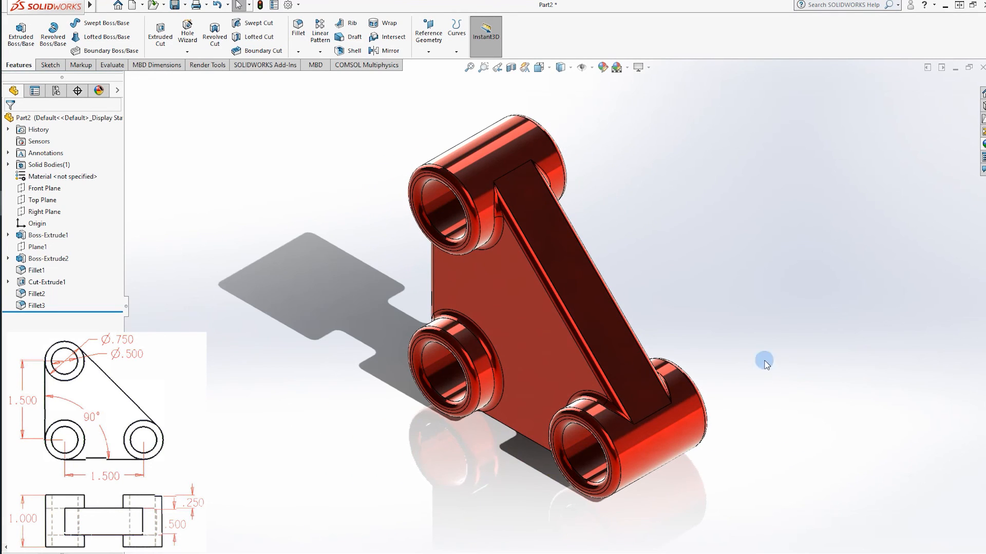